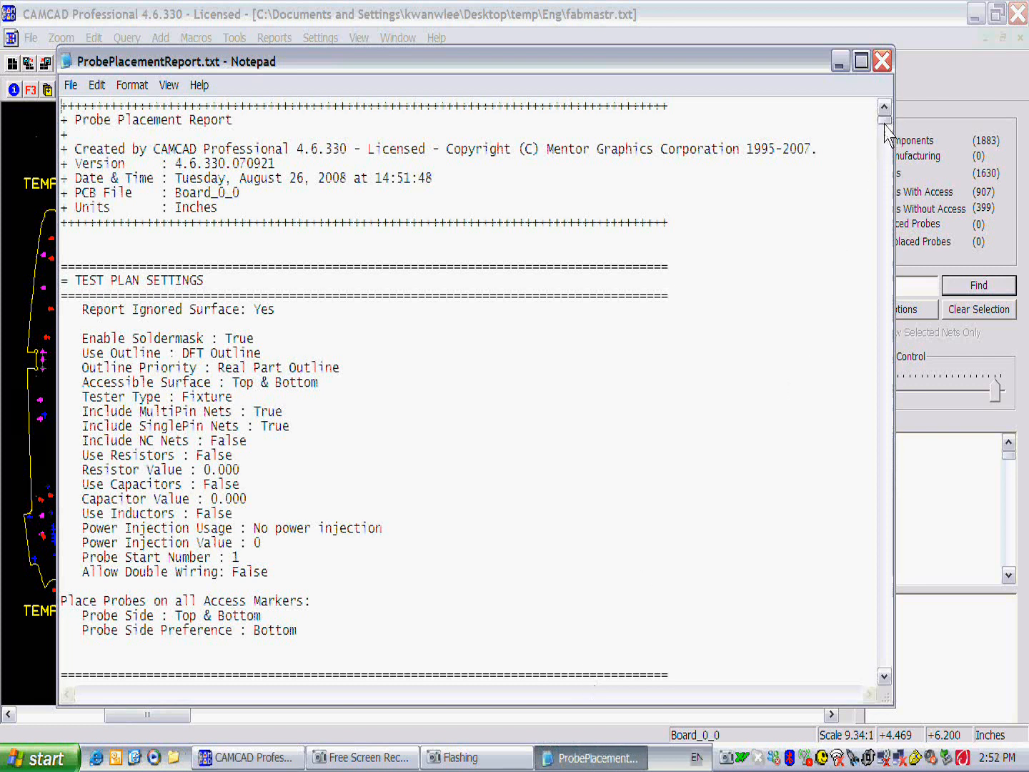
Review the board statistics and the reasons for unplaced probes on multiple-pin nets in the probe placement report.
left_click_drag(885, 123, 885, 127)
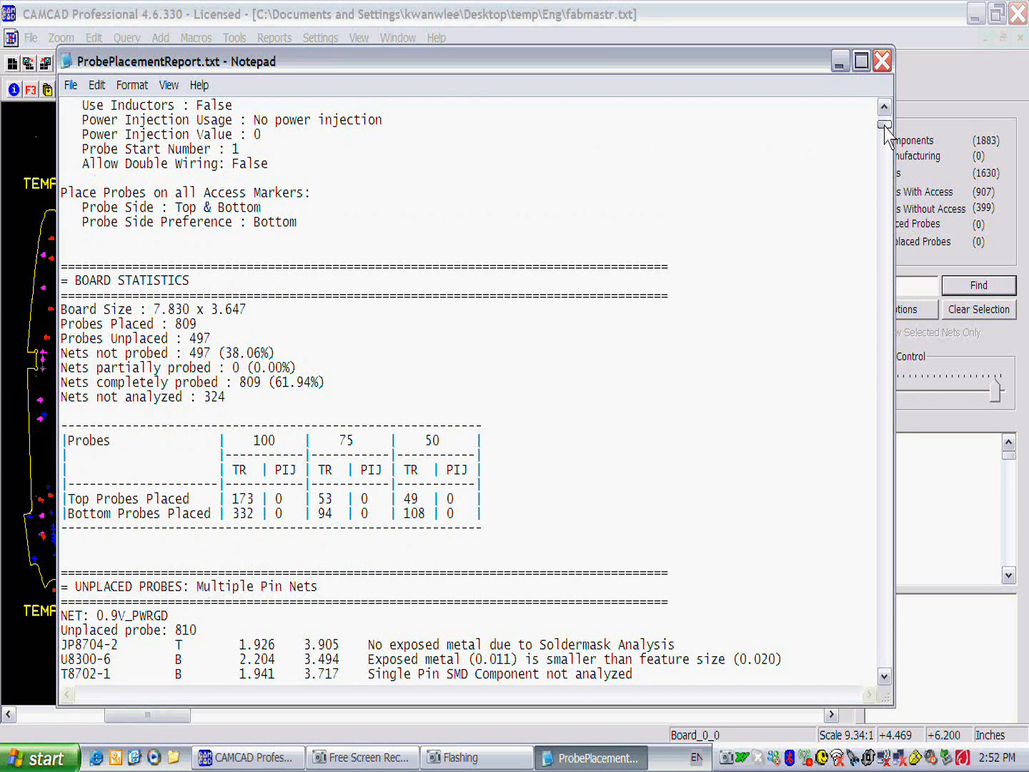
left_click_drag(885, 126, 885, 131)
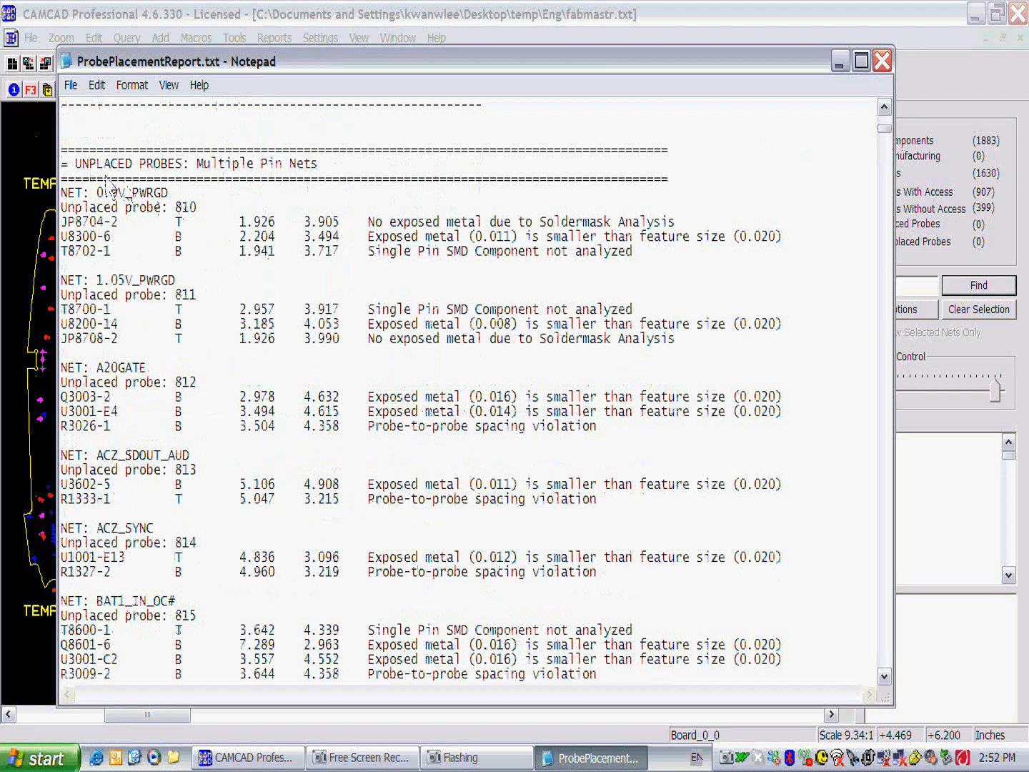
left_click_drag(80, 165, 185, 171)
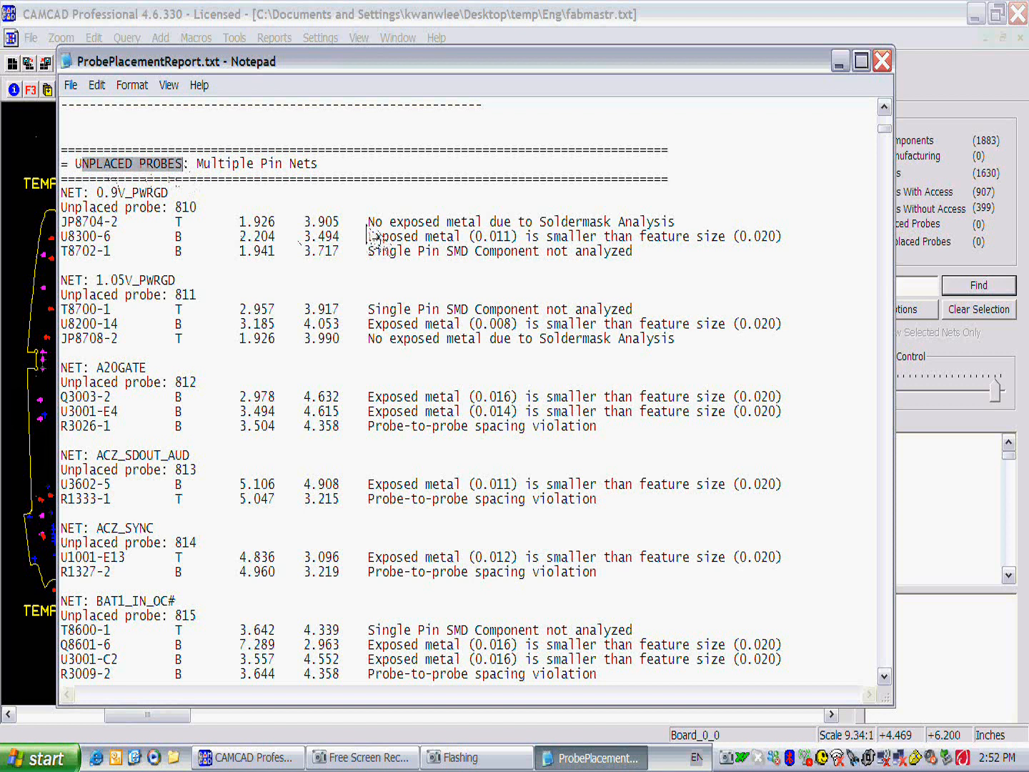
left_click(369, 324)
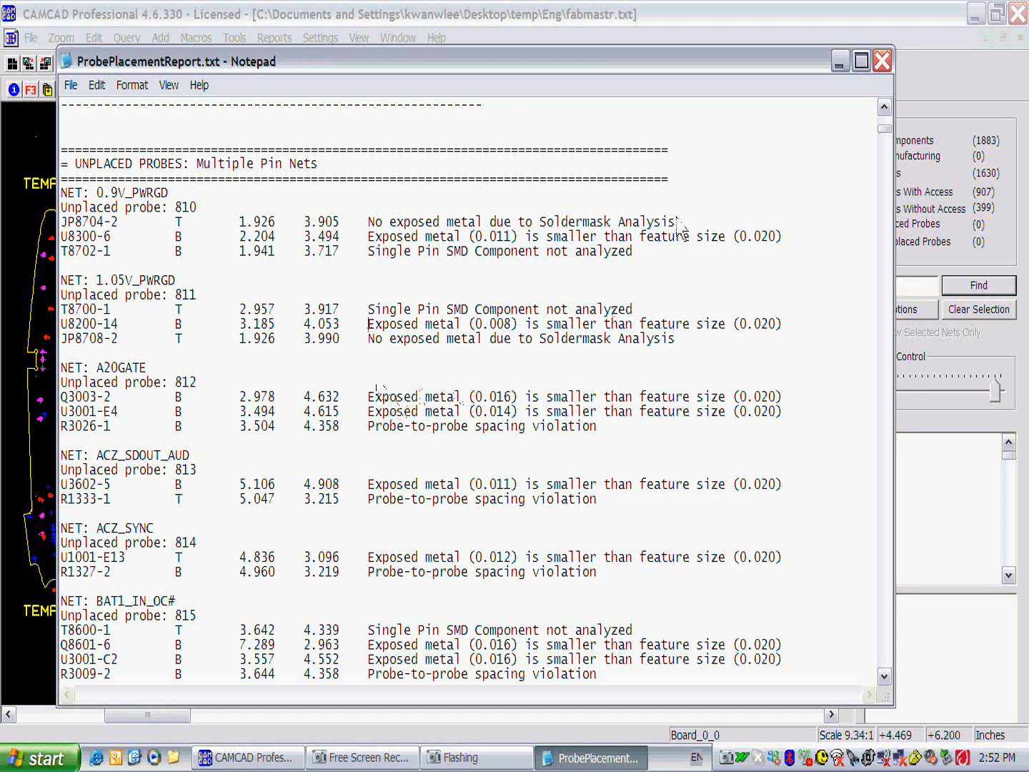
Close the probe placement report and accept the probe placement on the board.
left_click(884, 63)
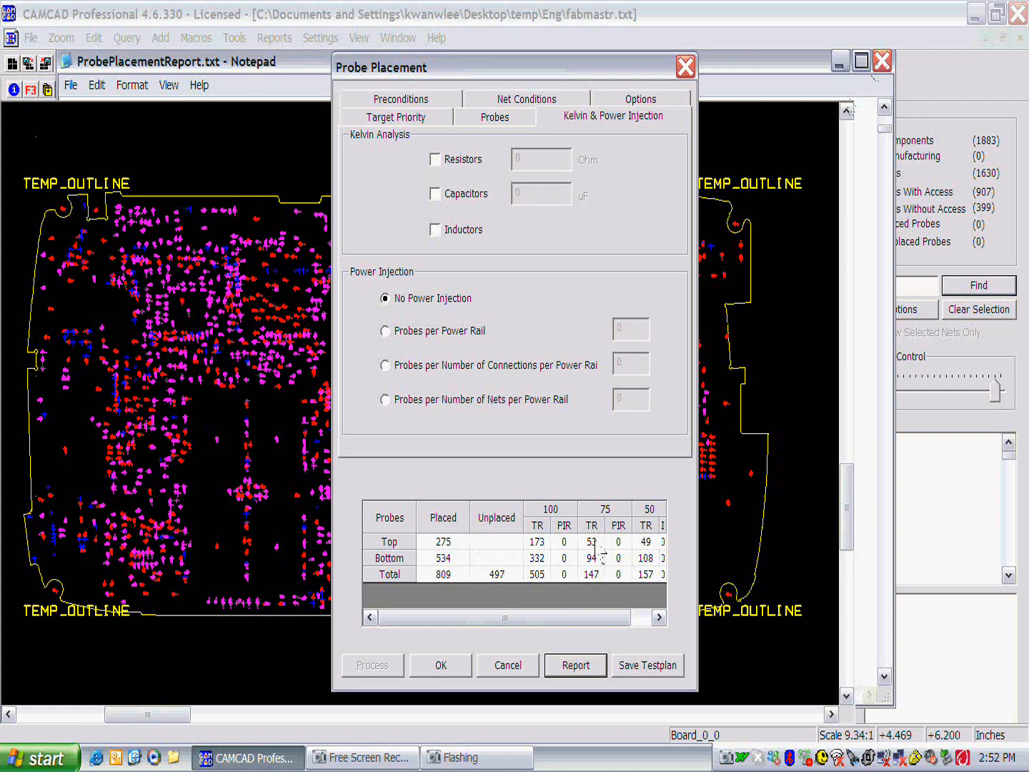
left_click(456, 672)
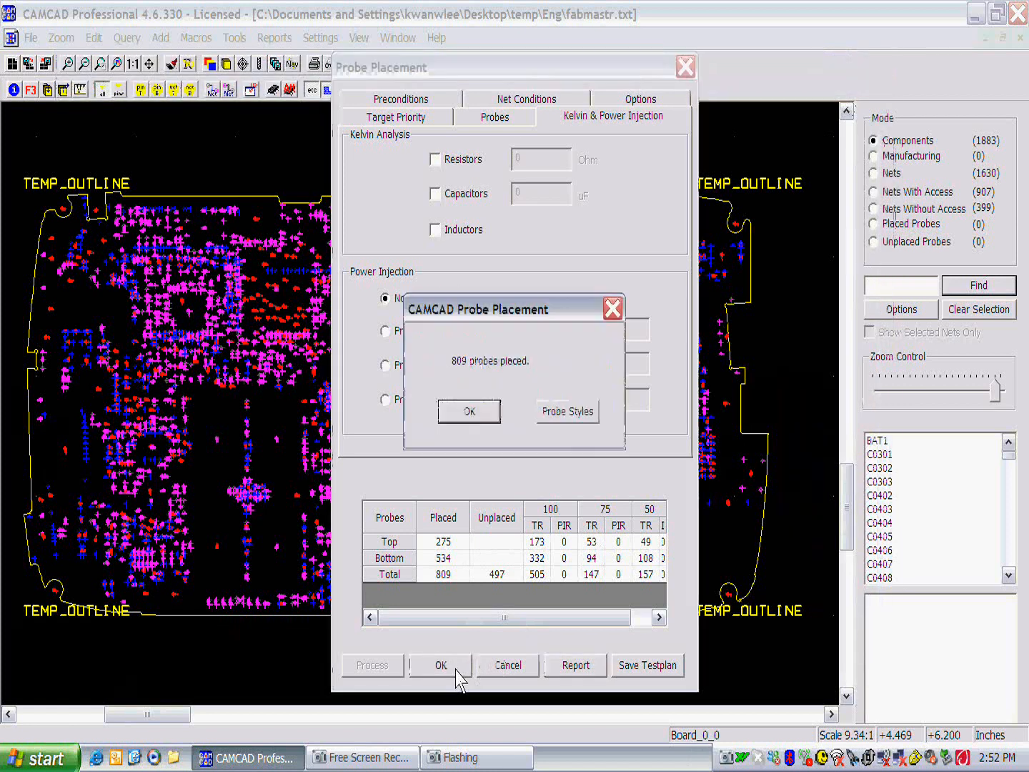
left_click(478, 414)
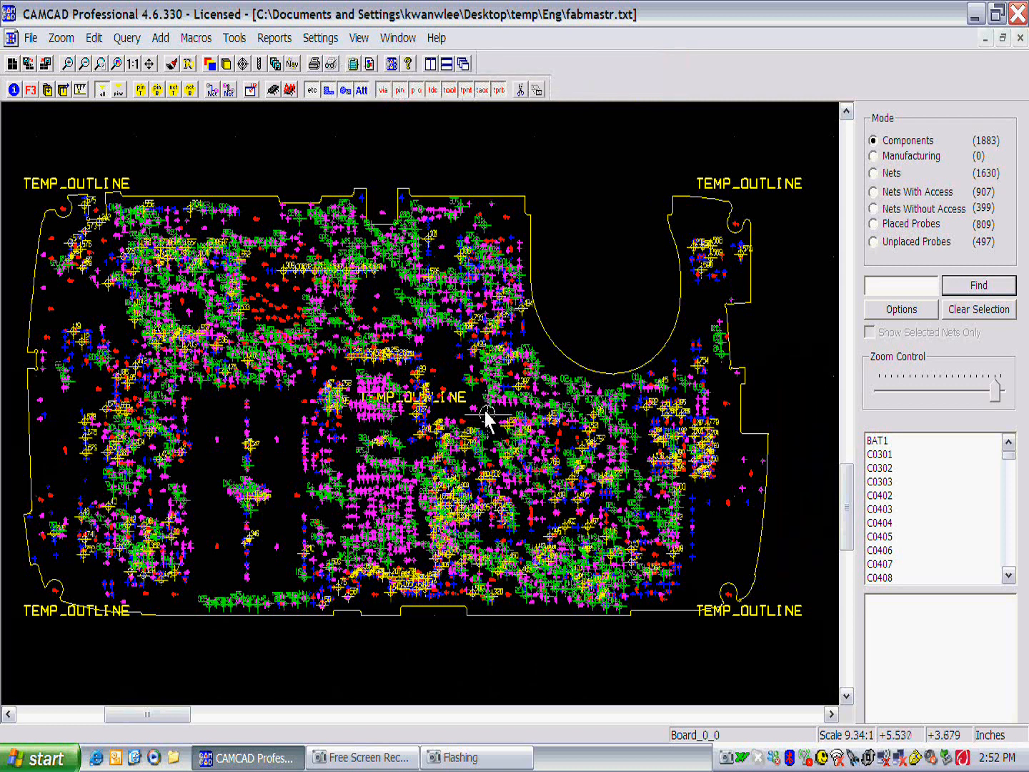
Hide layers CENTROID_BOT, CENTROID_TOP, DFT_OUTLINE_TOP, DFT_OUTLINE_BOTTOM, 0, T_OUTLINE_TOP and T_OUTLINE_BOT, leaving PROBE_TOP and PROBE_BOT displayed.
left_click(210, 64)
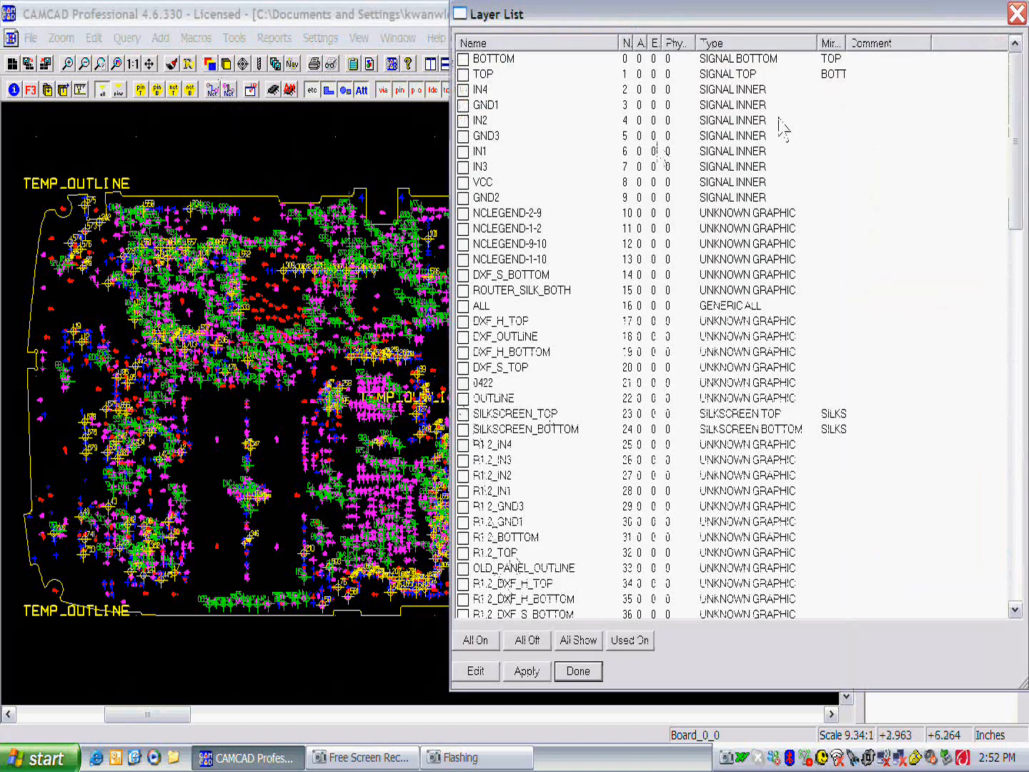
left_click_drag(1020, 132, 1013, 524)
left_click(463, 368)
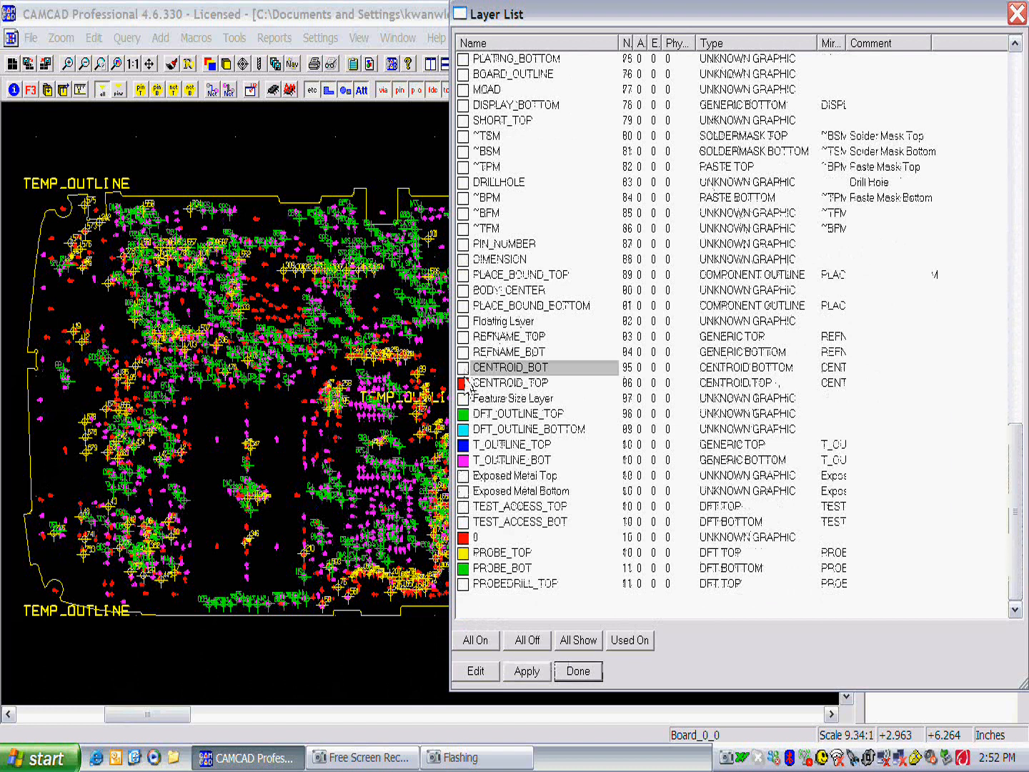
left_click(463, 383)
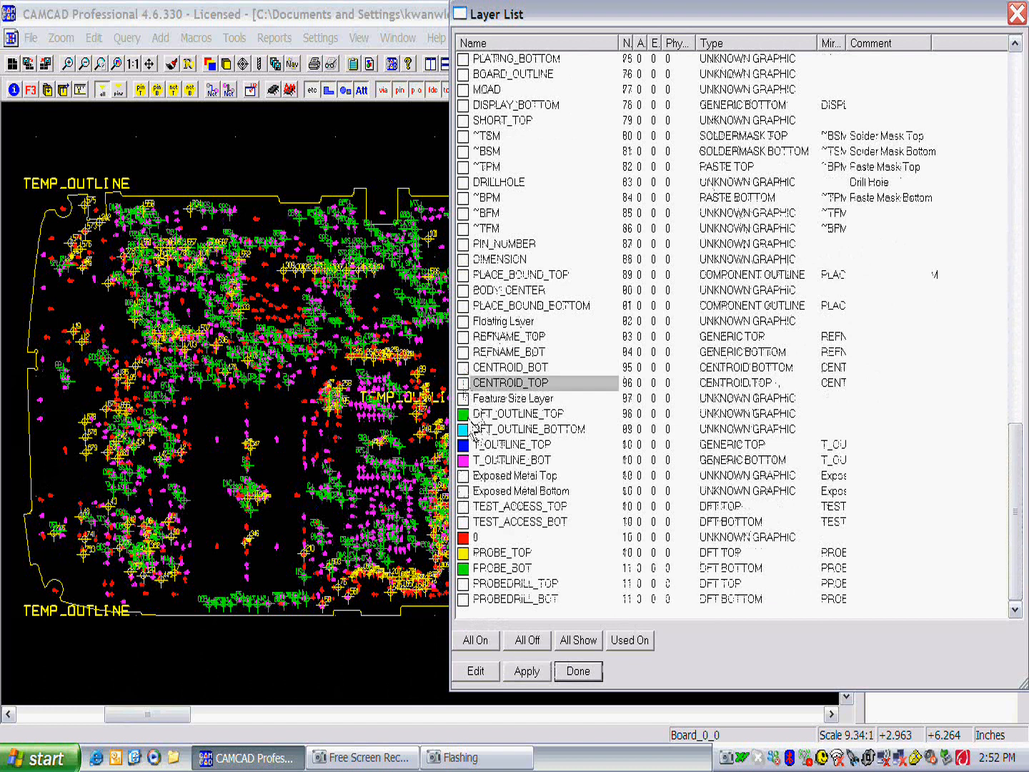
left_click(463, 414)
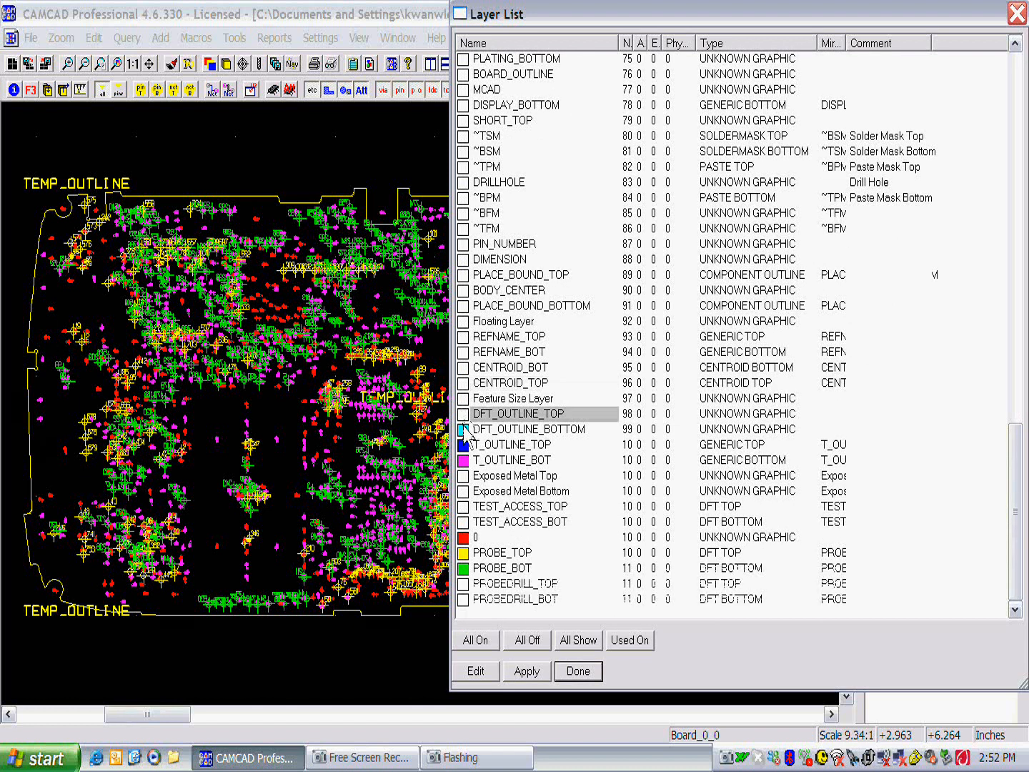
left_click(464, 428)
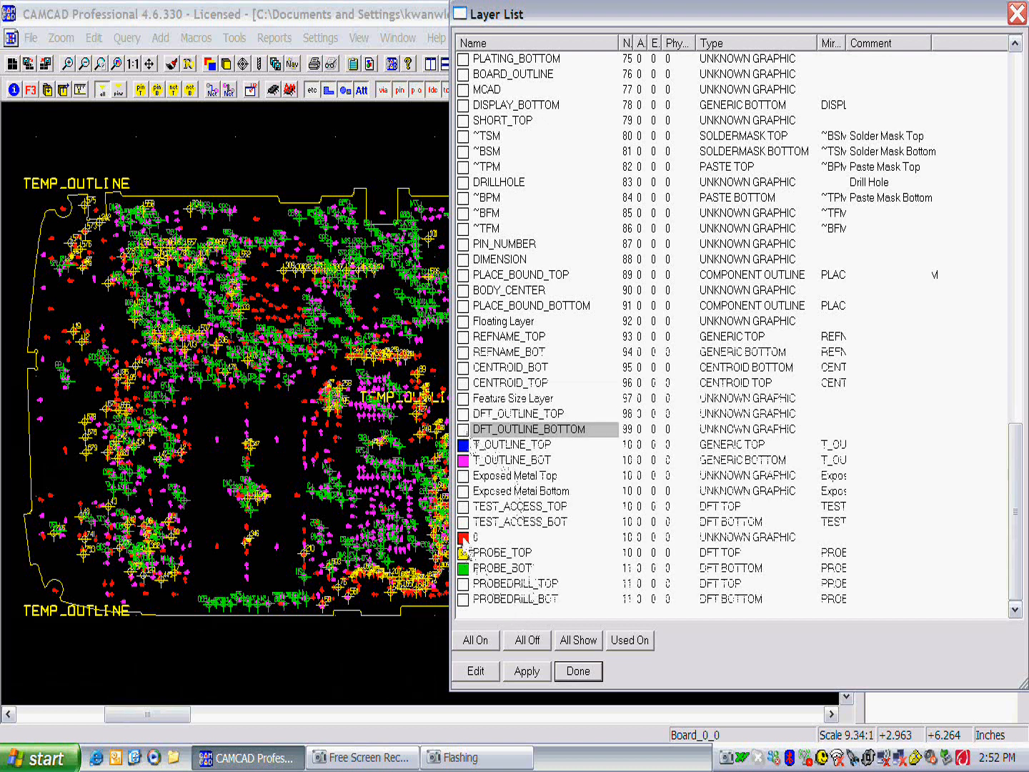
left_click(463, 538)
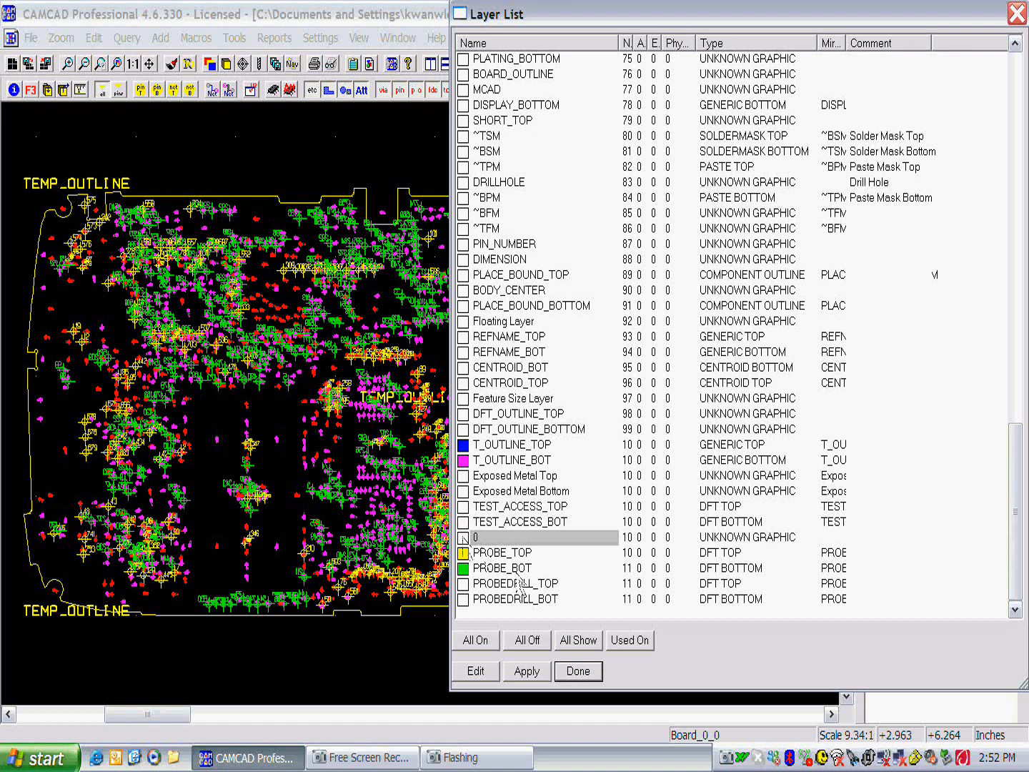
left_click(462, 447)
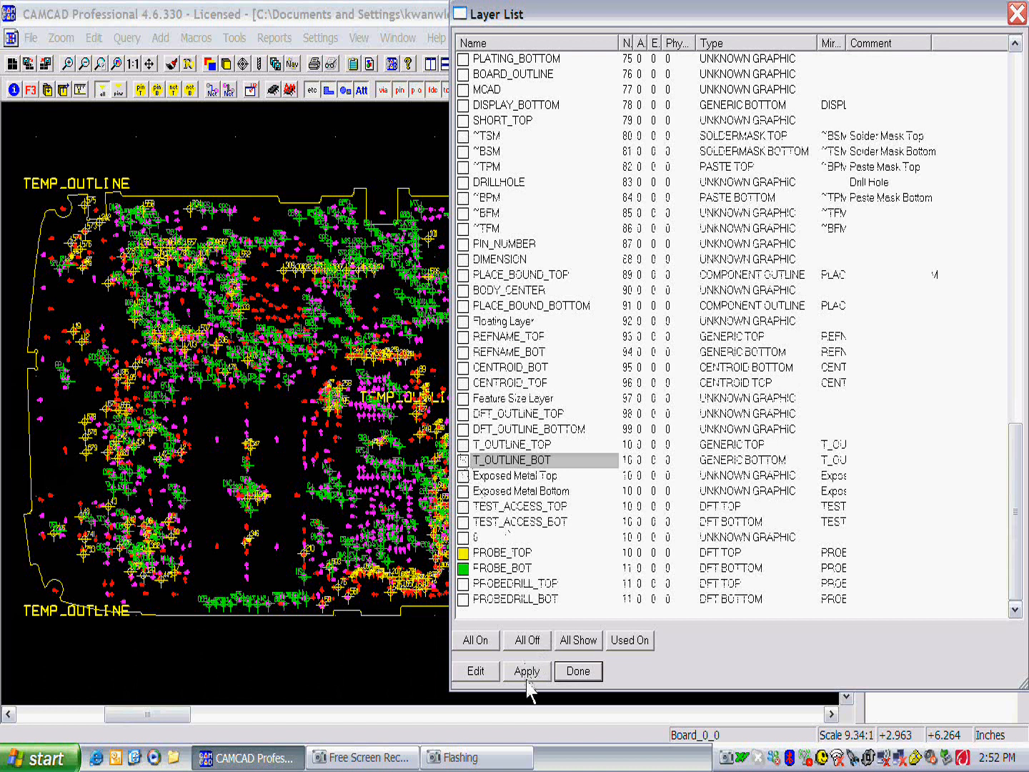
left_click(527, 675)
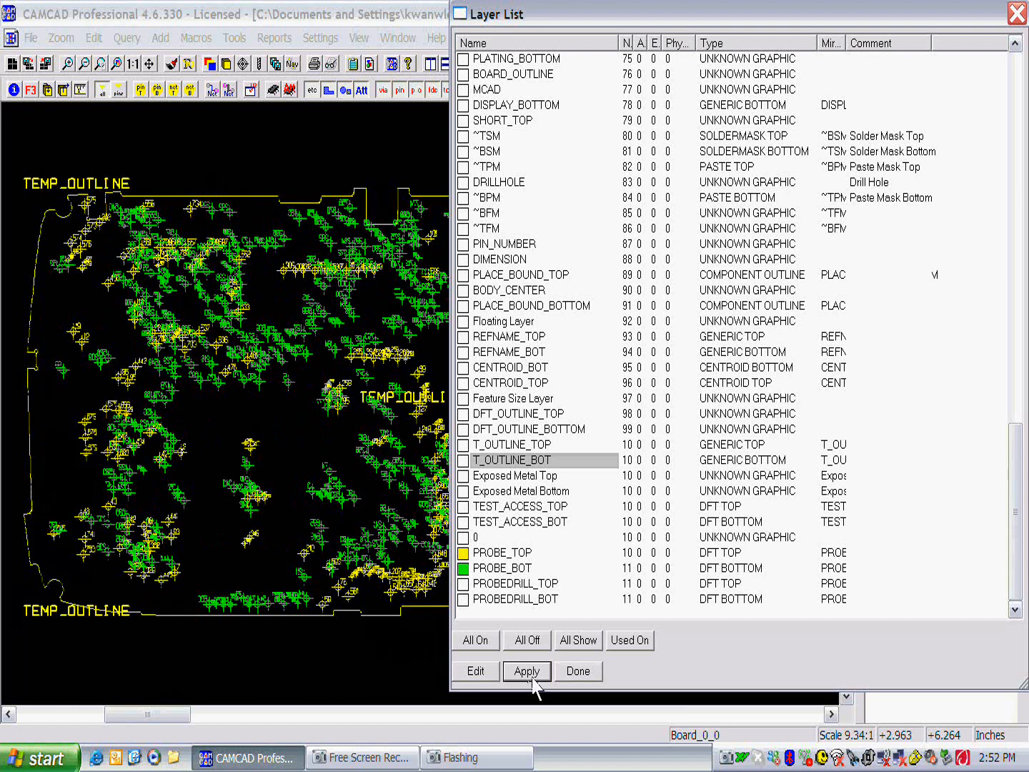
left_click(579, 670)
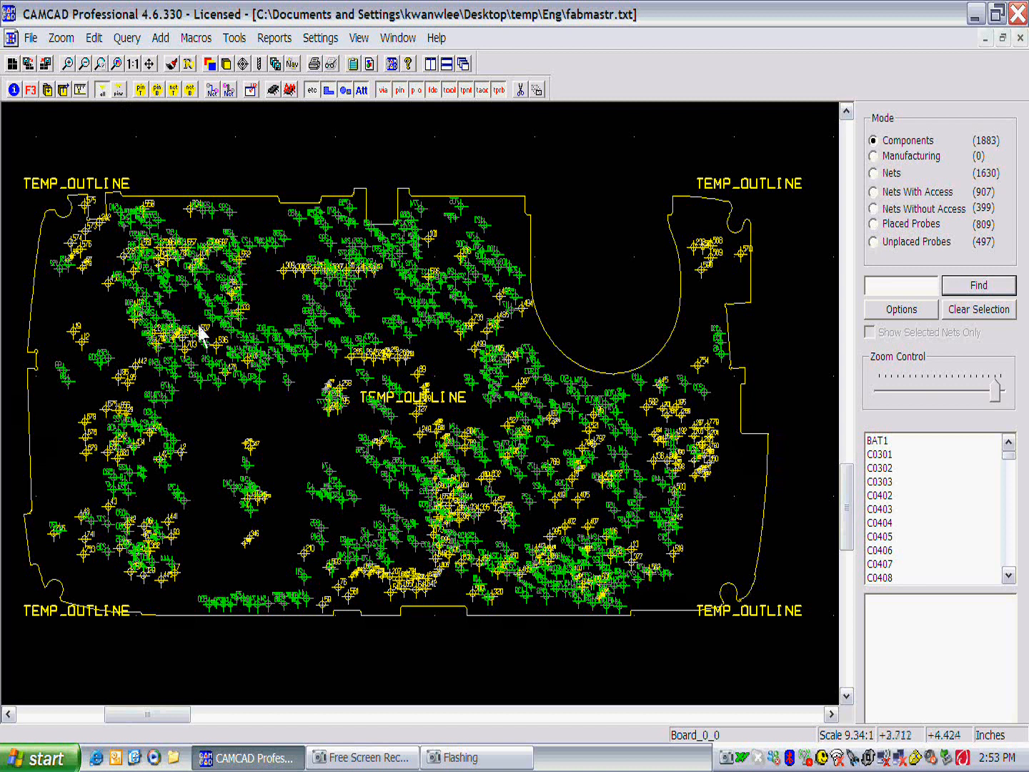
Run Probe Name Sorting with the Stripe algorithm, width 1.000, Lower Left starting point, start number 1 and increment 1.
left_click_drag(115, 310, 234, 419)
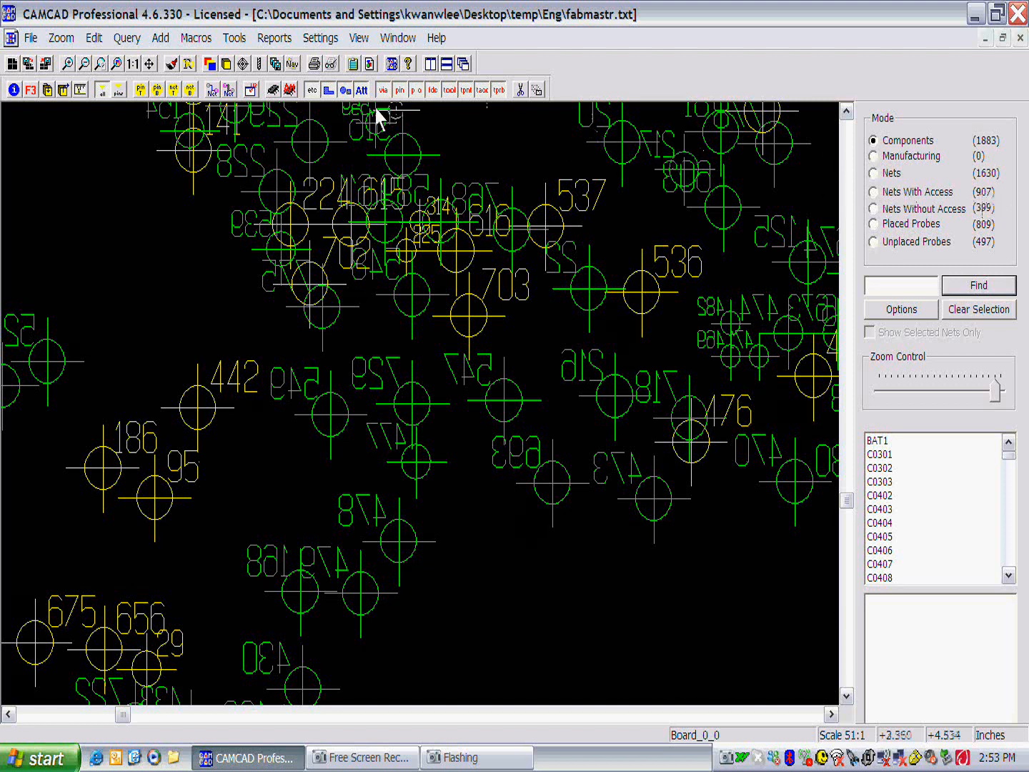
left_click(234, 43)
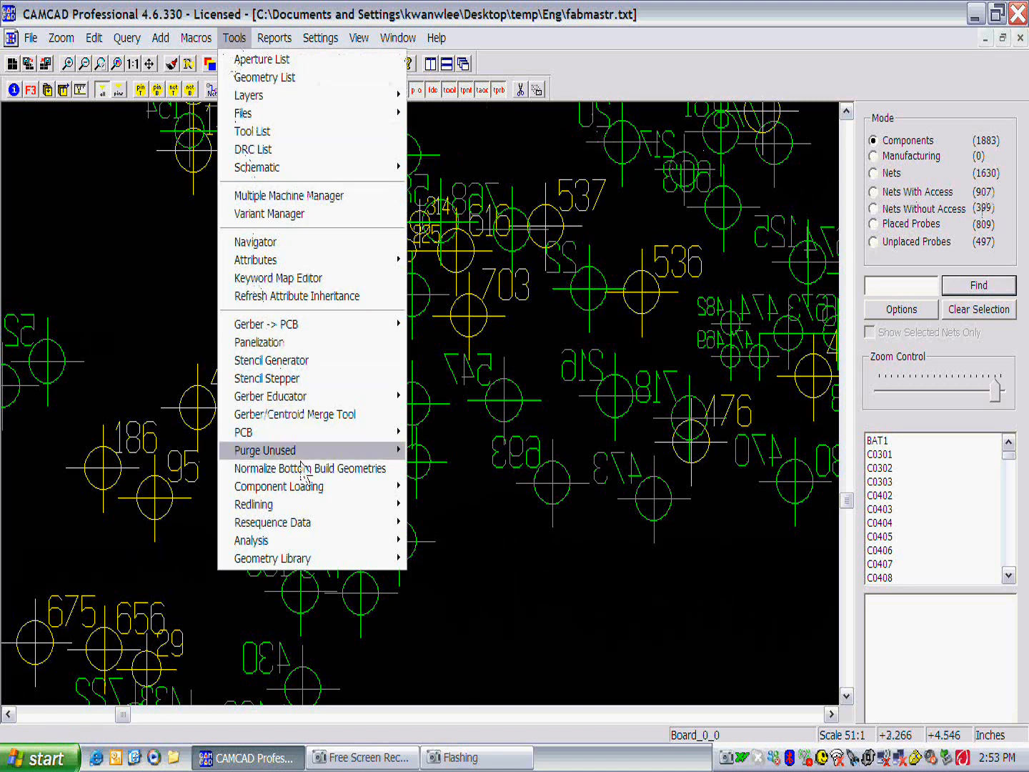
mouse_move(307, 544)
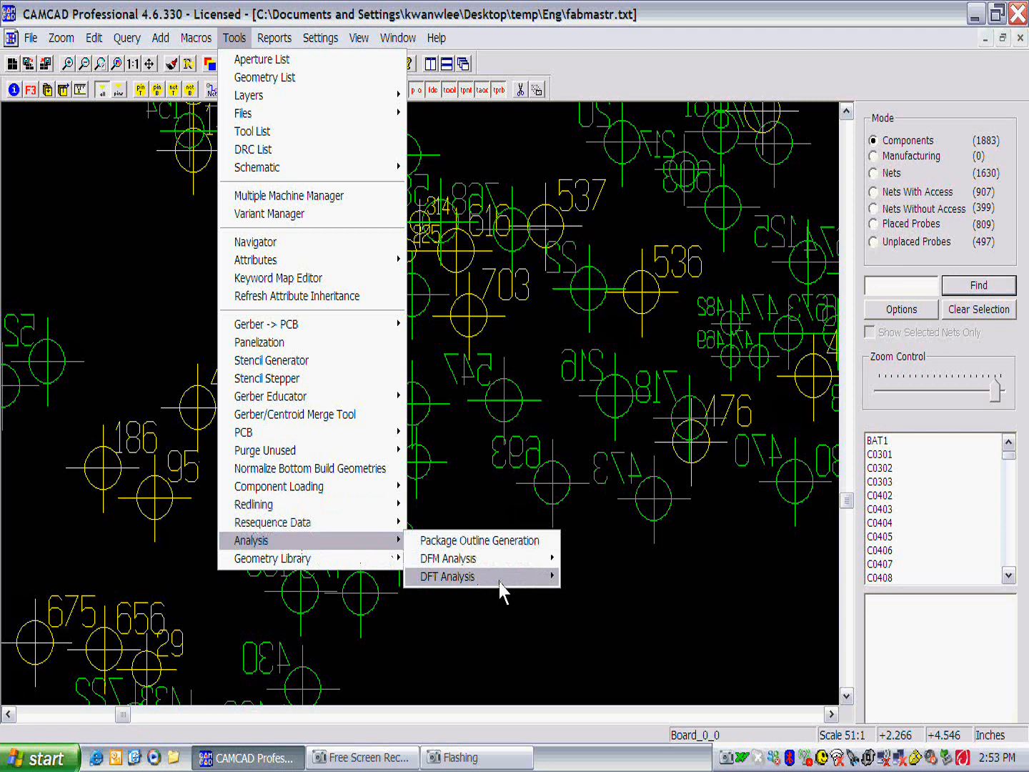
mouse_move(502, 591)
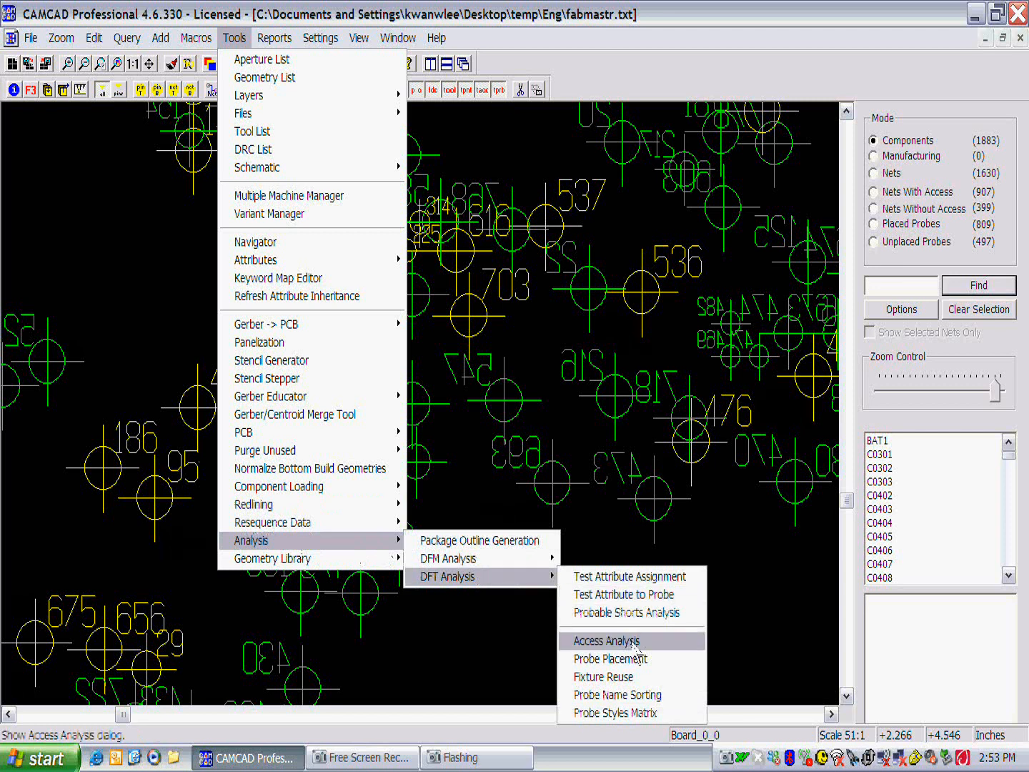
left_click(675, 697)
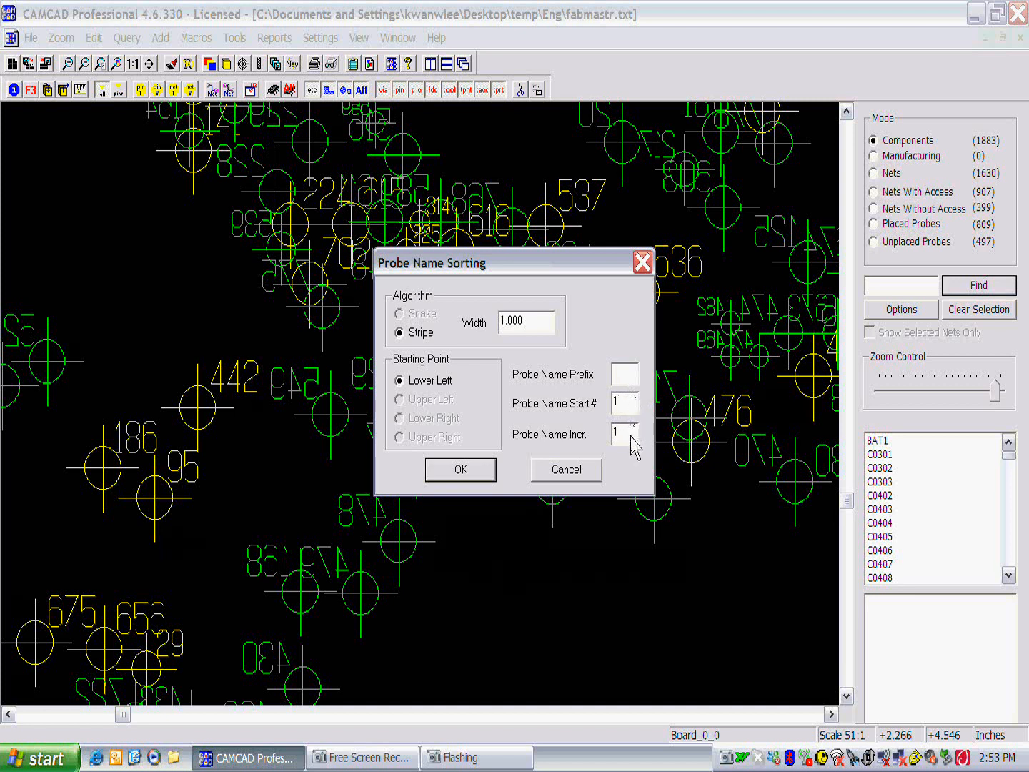
left_click(477, 471)
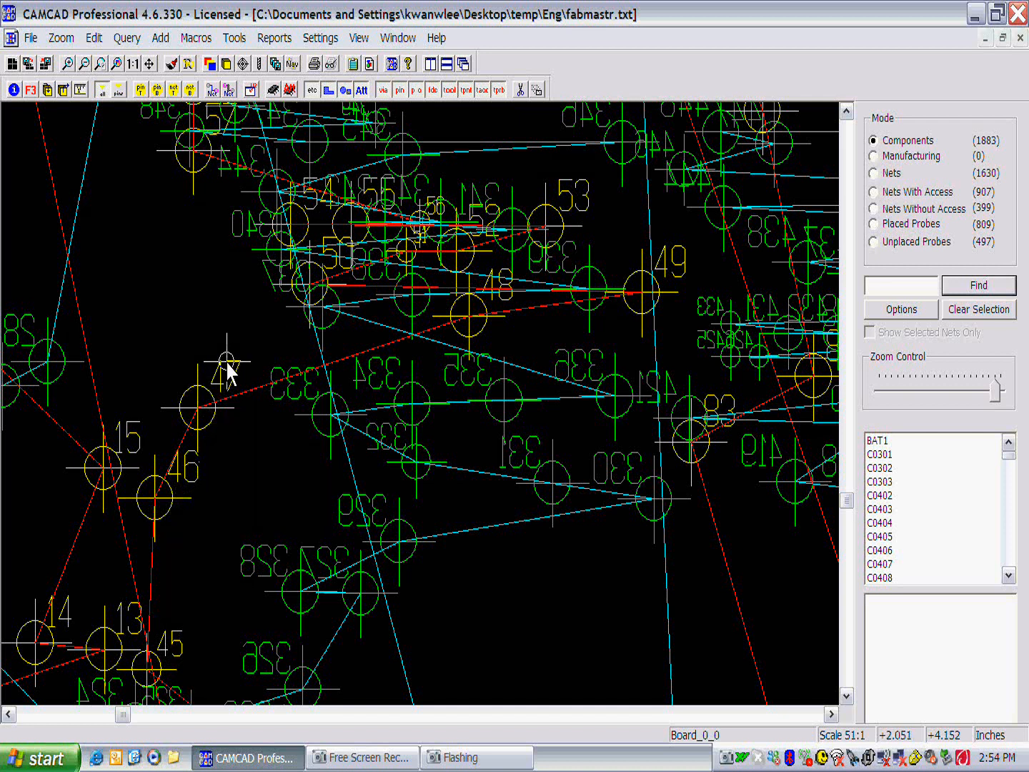
Hide the bottom-side probe layers PROBE_BOT, PROBENAMEBOTTOM and PROBEPATHBOTTOM to display only the top-side probe sorting.
left_click(211, 66)
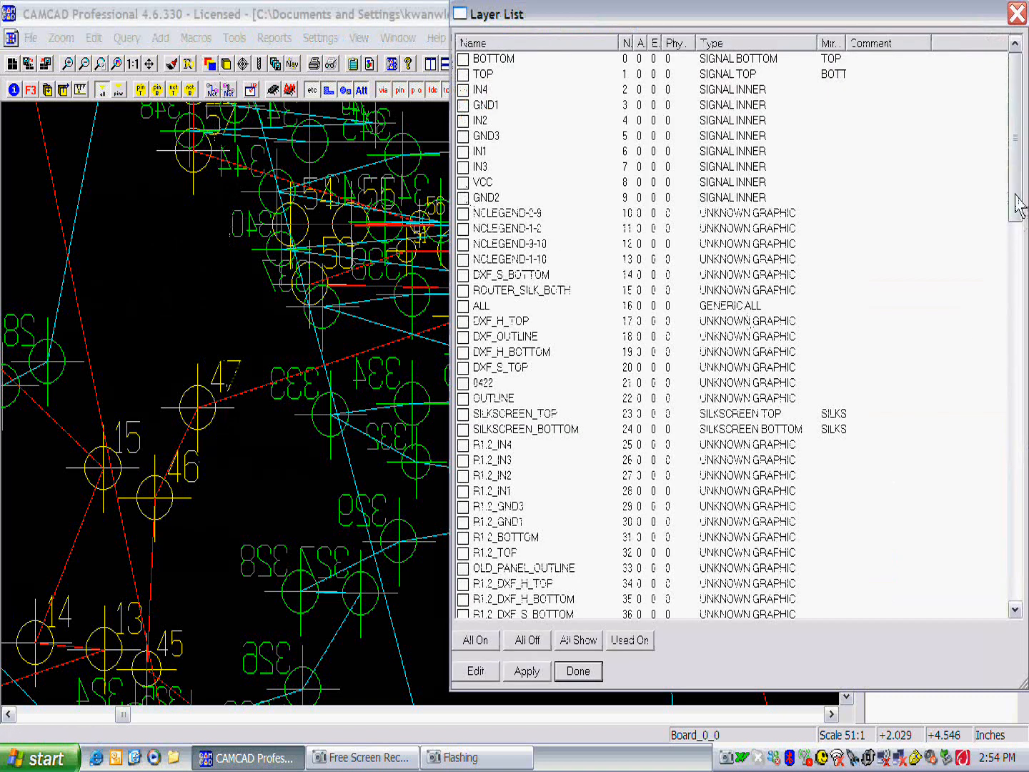
left_click_drag(1020, 207, 1012, 600)
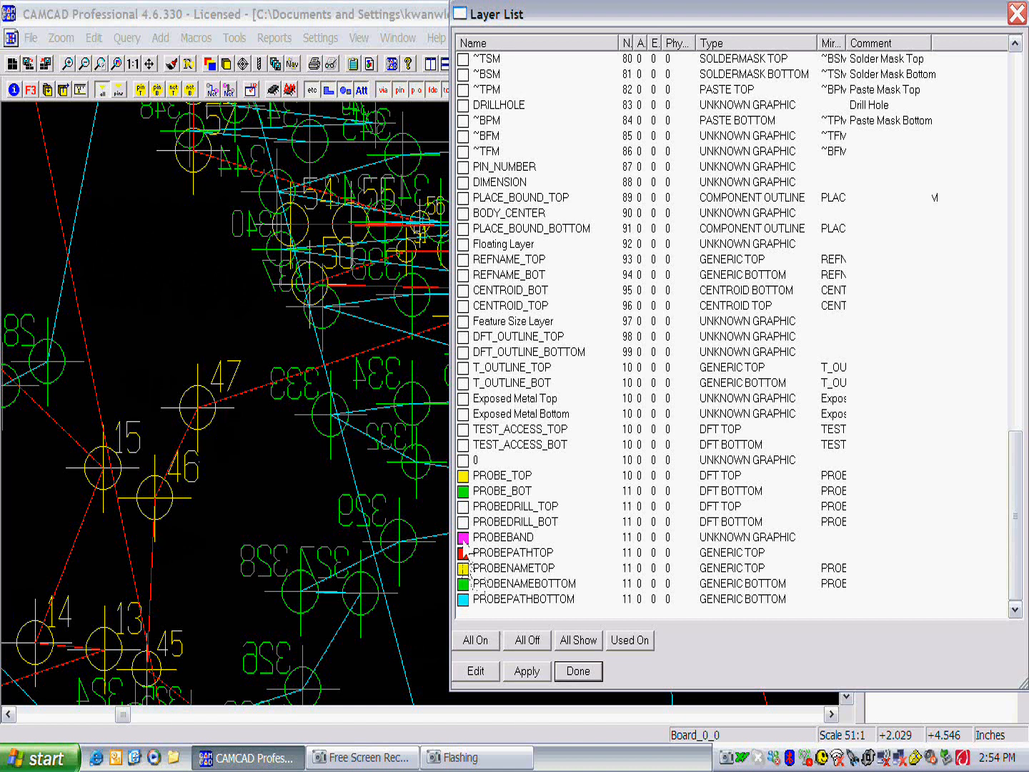
left_click(463, 491)
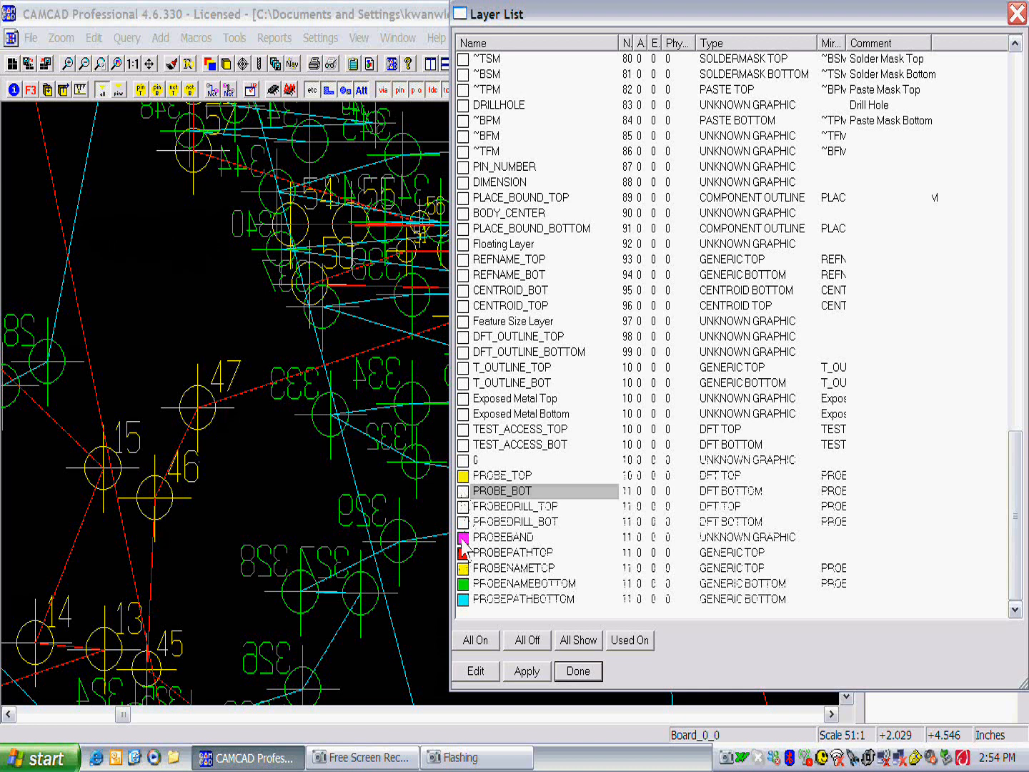
left_click(463, 600)
left_click(463, 584)
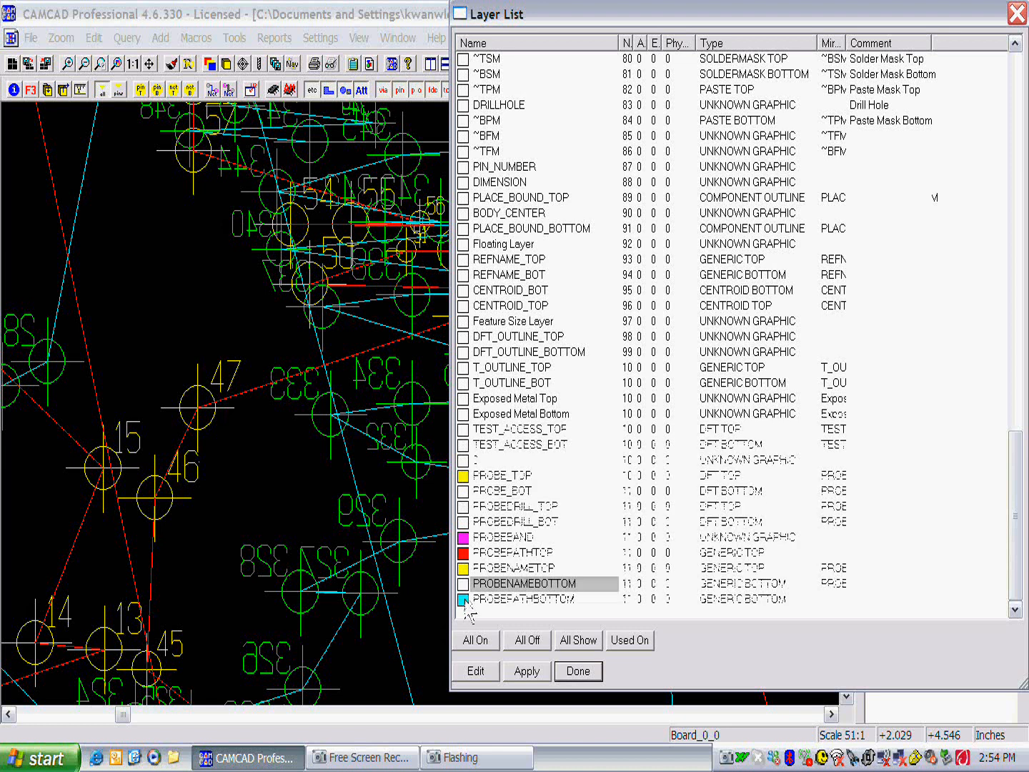
left_click(463, 599)
left_click(527, 671)
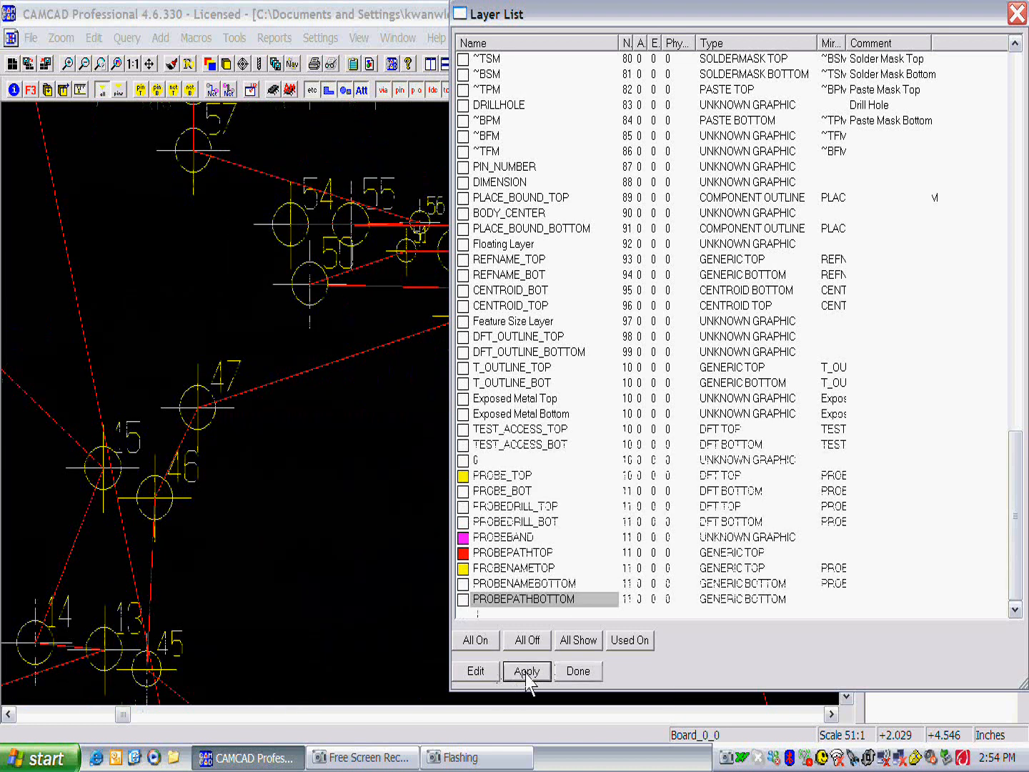
left_click(581, 678)
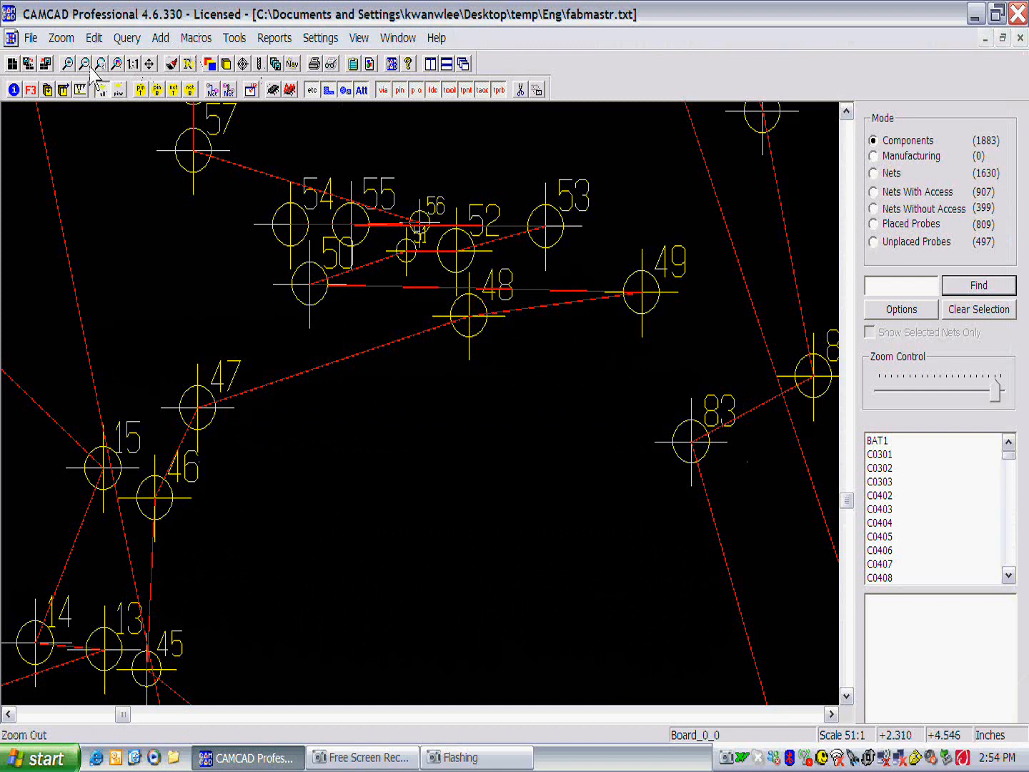
Hide layers PROBE_TOP, PROBEPATHTOP and PROBENAMETOP, and display PROBE_BOT, PROBEDRILL_BOT, PROBENAMEBOTTOM and PROBEPATHBOTTOM to view the bottom-side probe sorting.
left_click(132, 64)
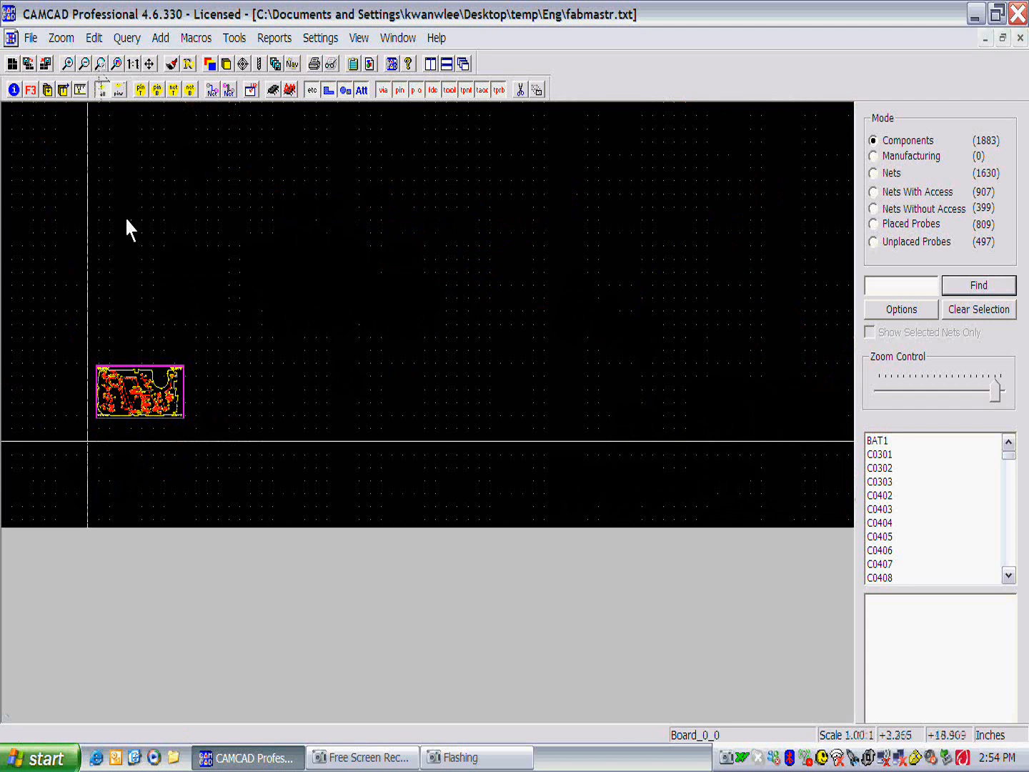
left_click_drag(90, 359, 189, 434)
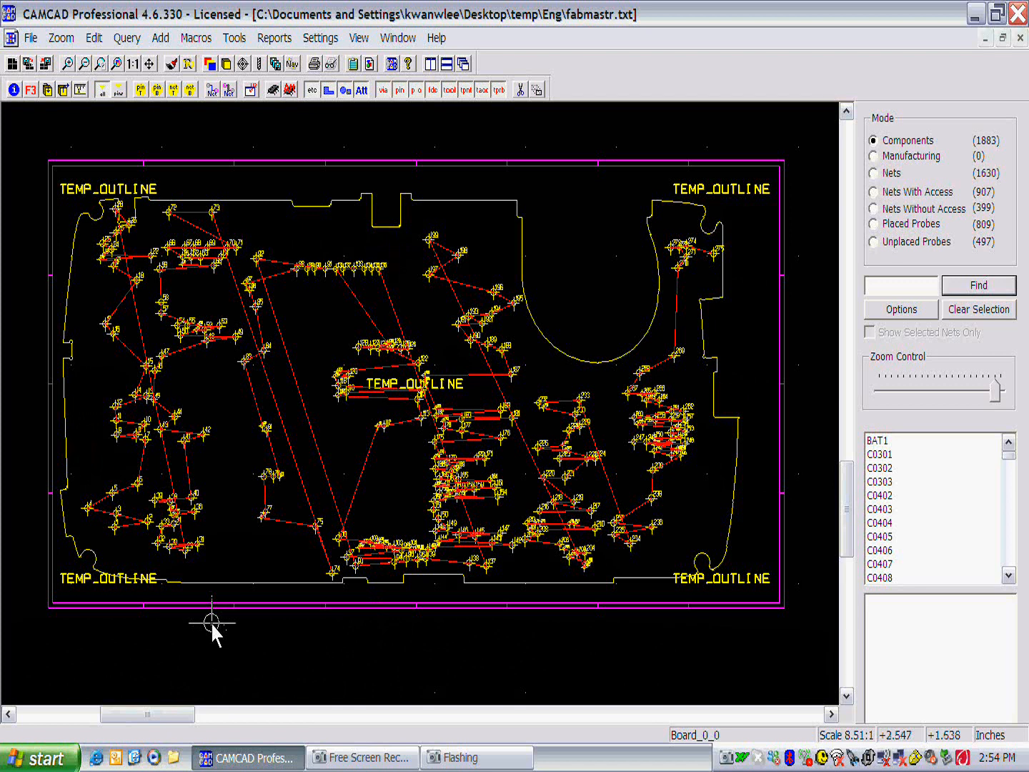
left_click(210, 65)
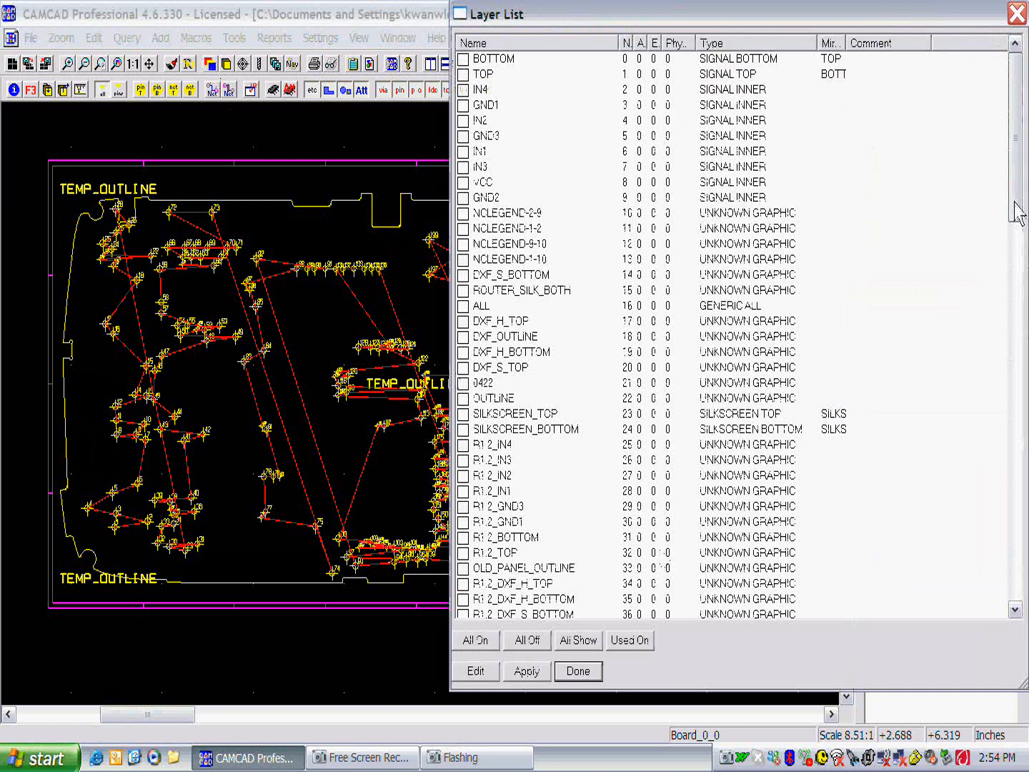
left_click_drag(1019, 213, 1016, 627)
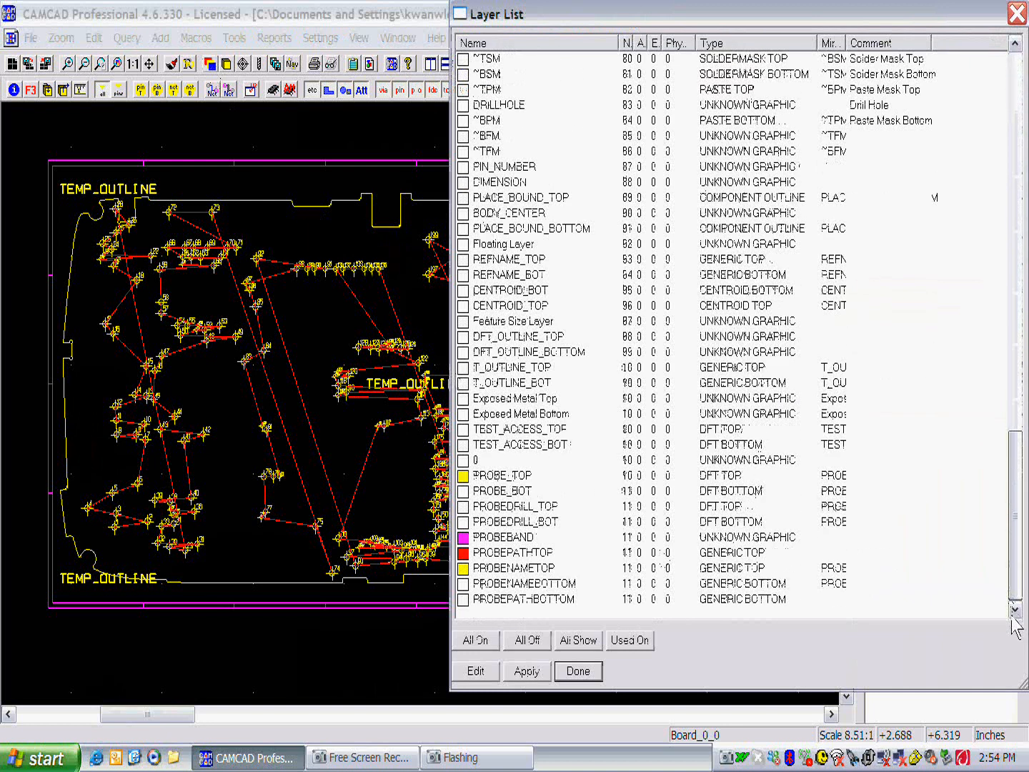
left_click(464, 480)
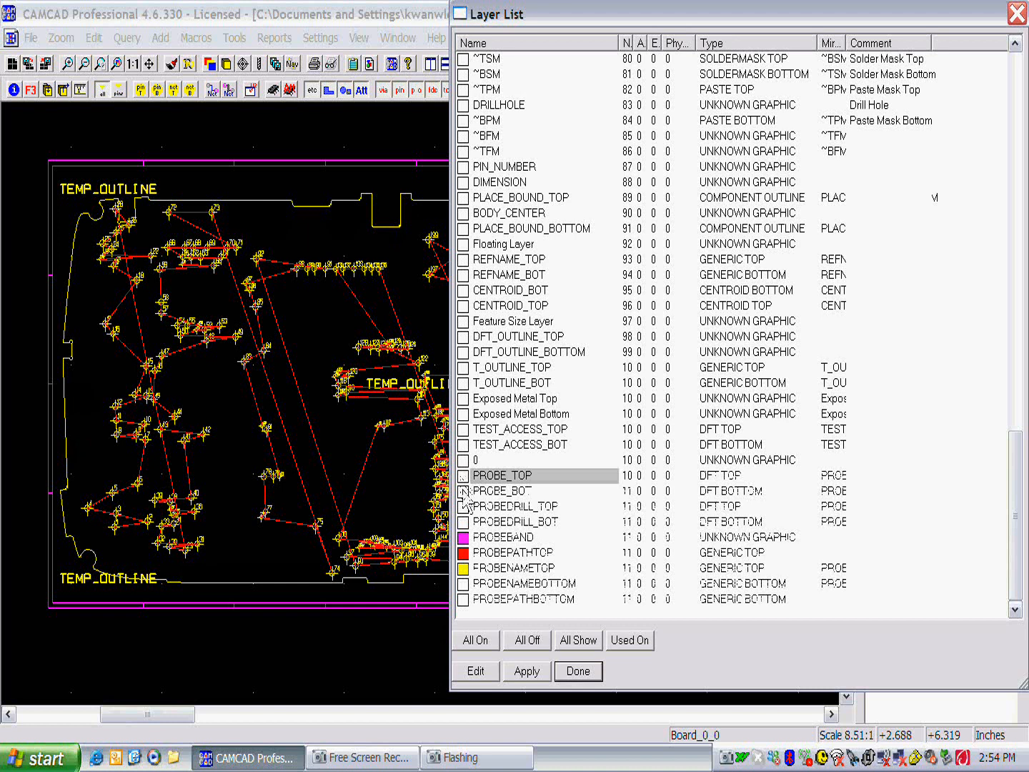
left_click(464, 491)
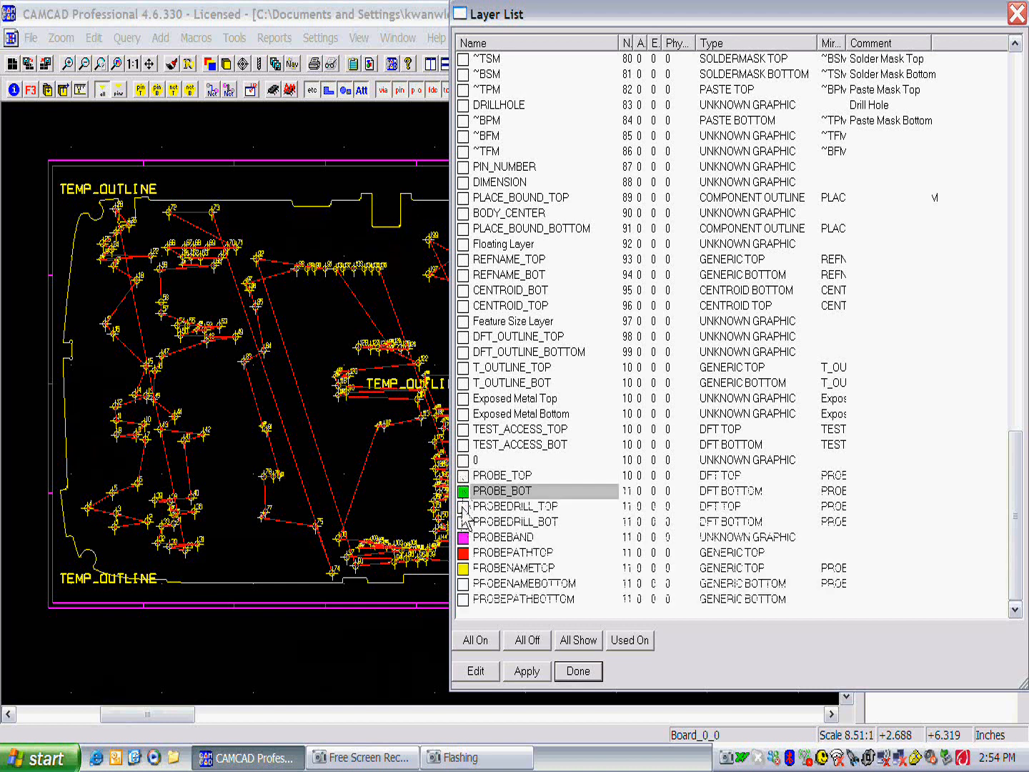
left_click(463, 522)
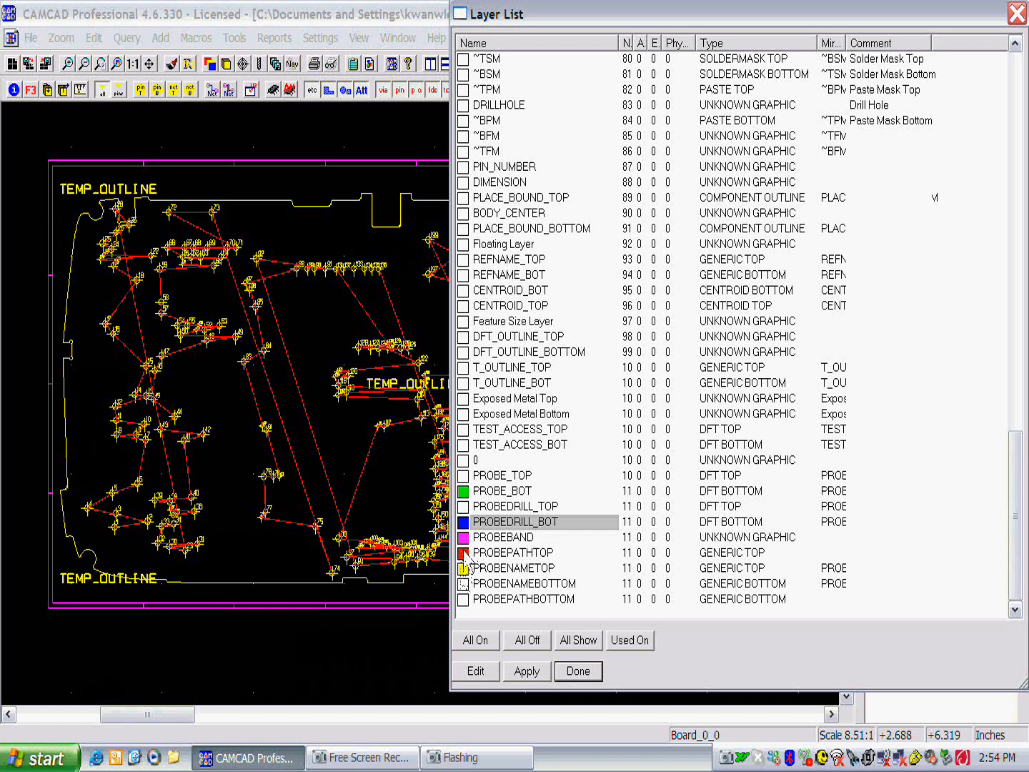
left_click(463, 553)
left_click(463, 569)
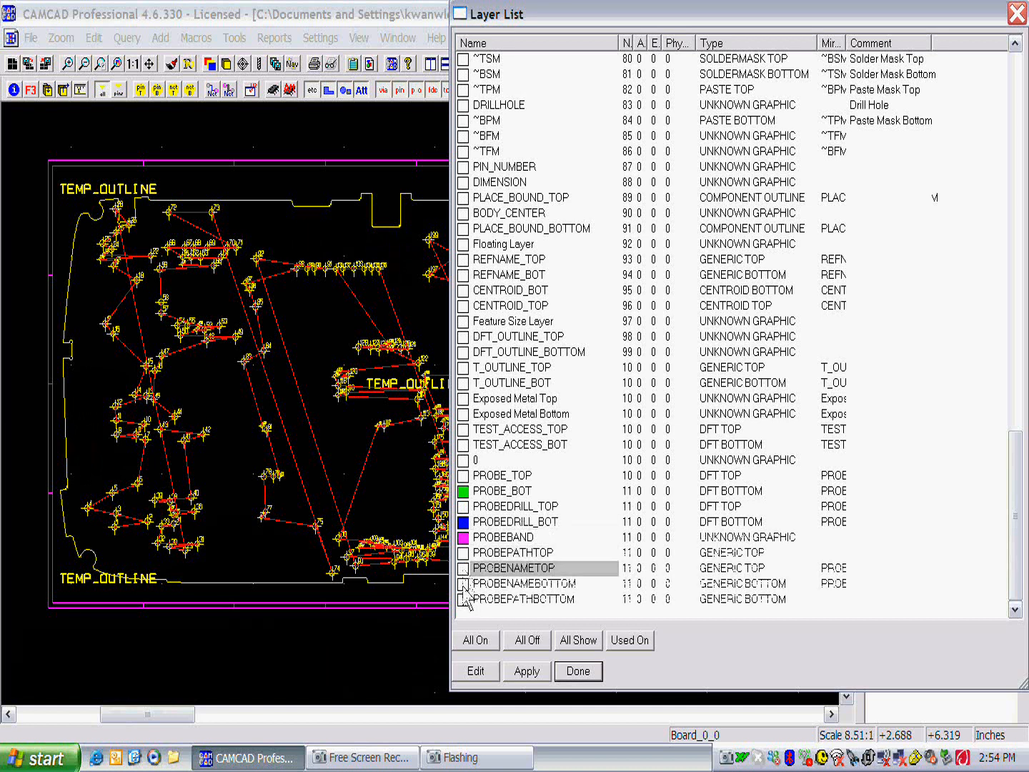
left_click(464, 584)
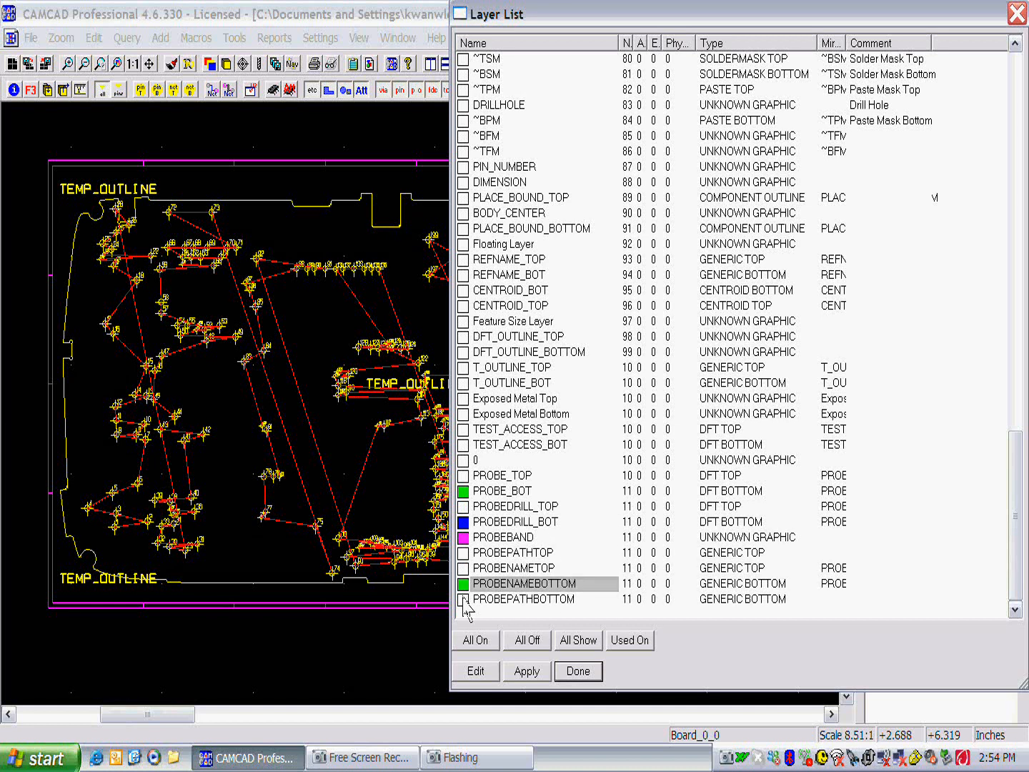
left_click(527, 673)
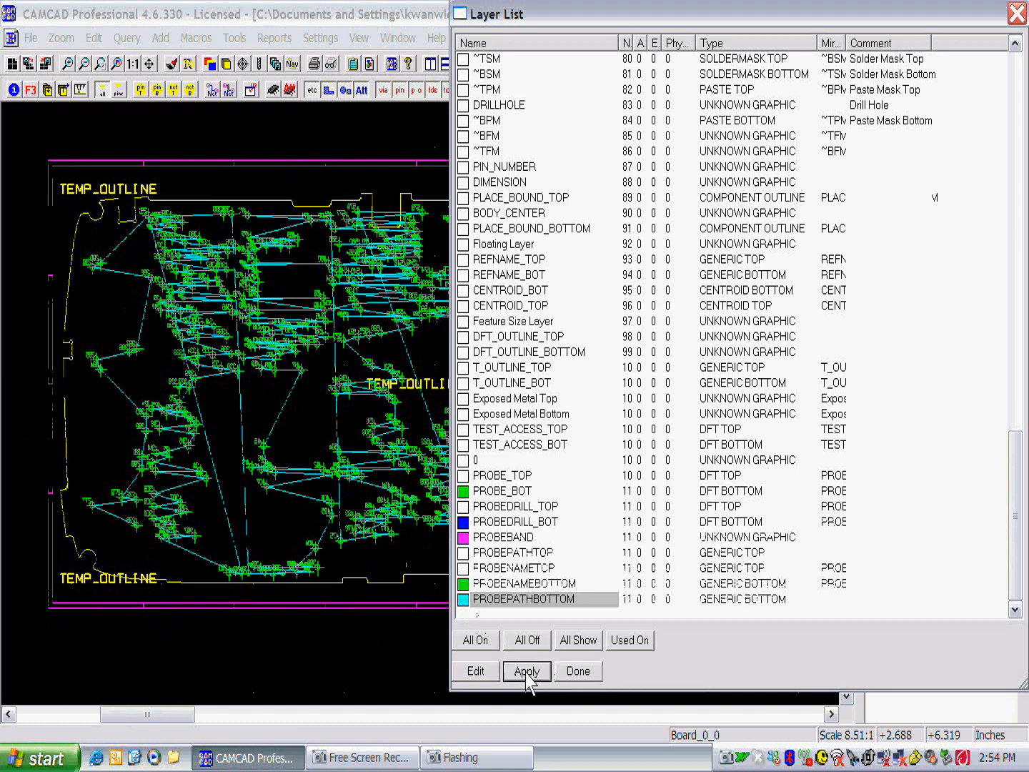
left_click(580, 673)
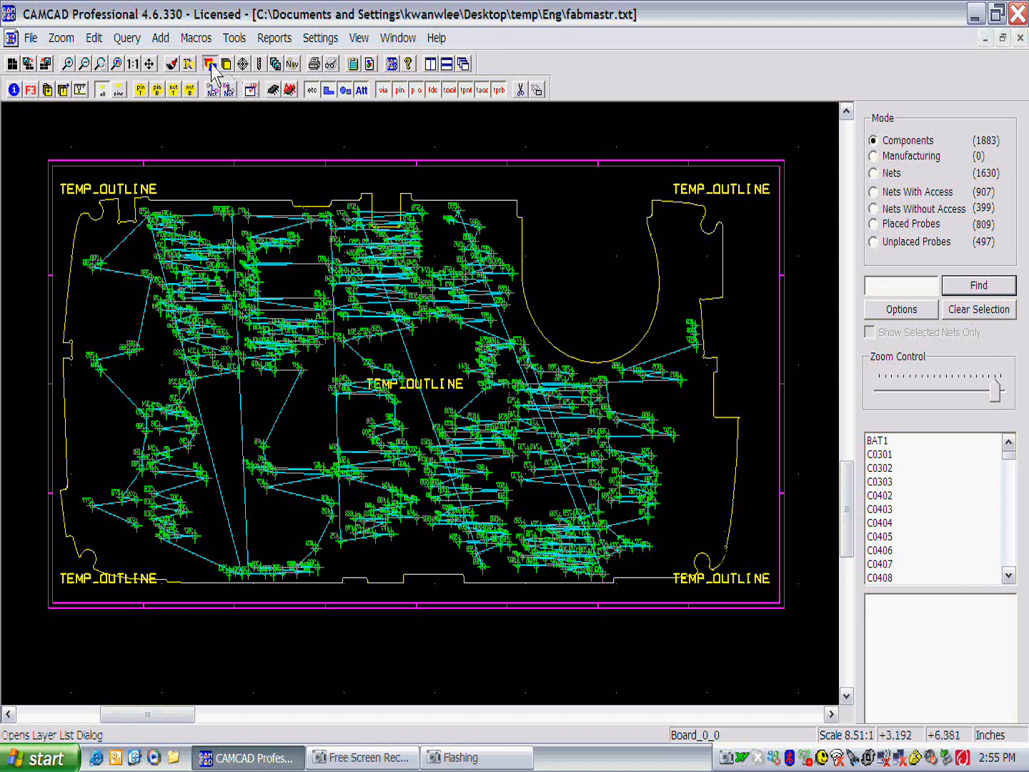
Display layers PROBEDRILL_TOP, PROBEPATHTOP and PROBENAMETOP together with the bottom-side probe layers.
left_click(250, 91)
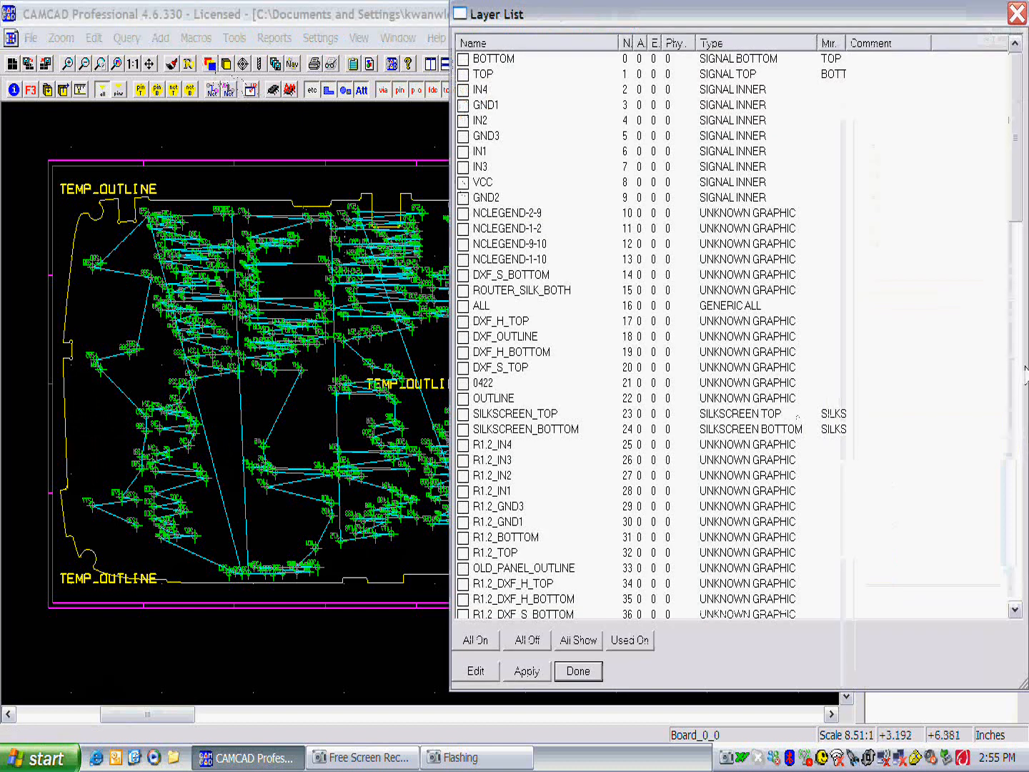
left_click_drag(1013, 217, 1022, 614)
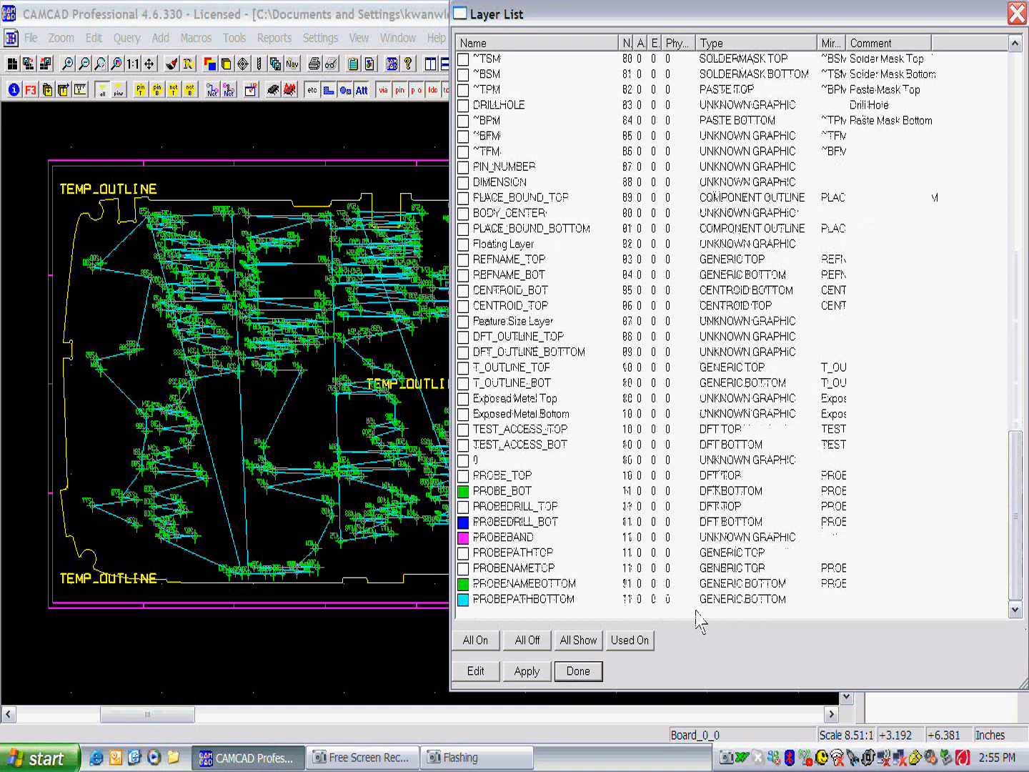
left_click(464, 507)
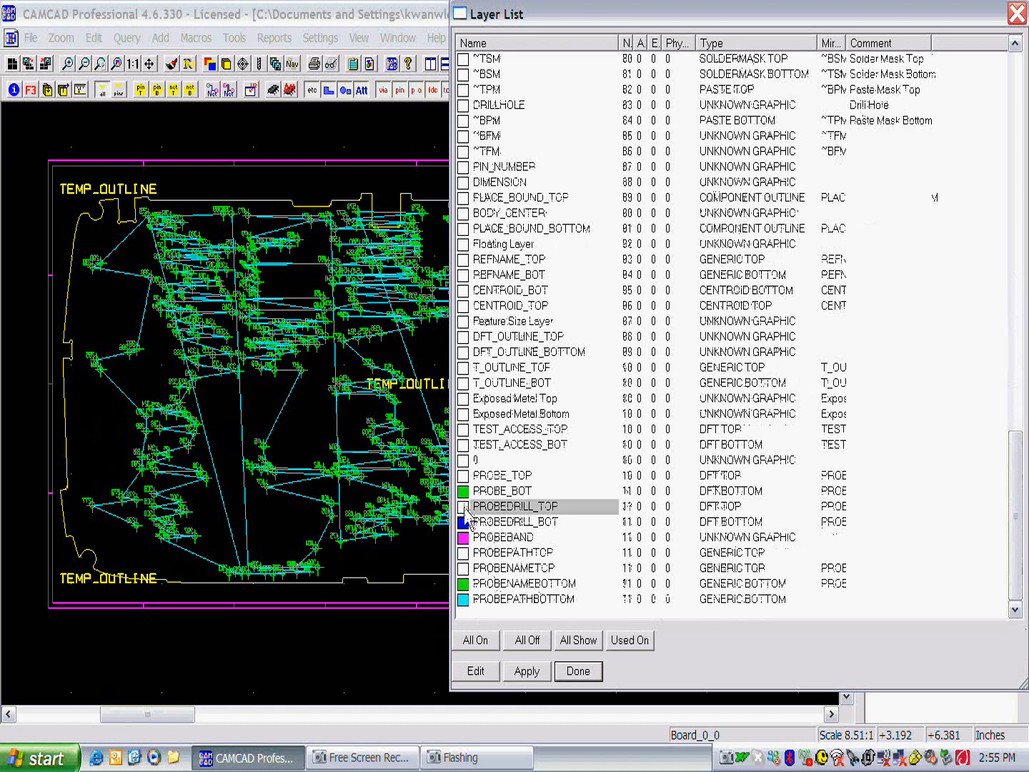
left_click(463, 552)
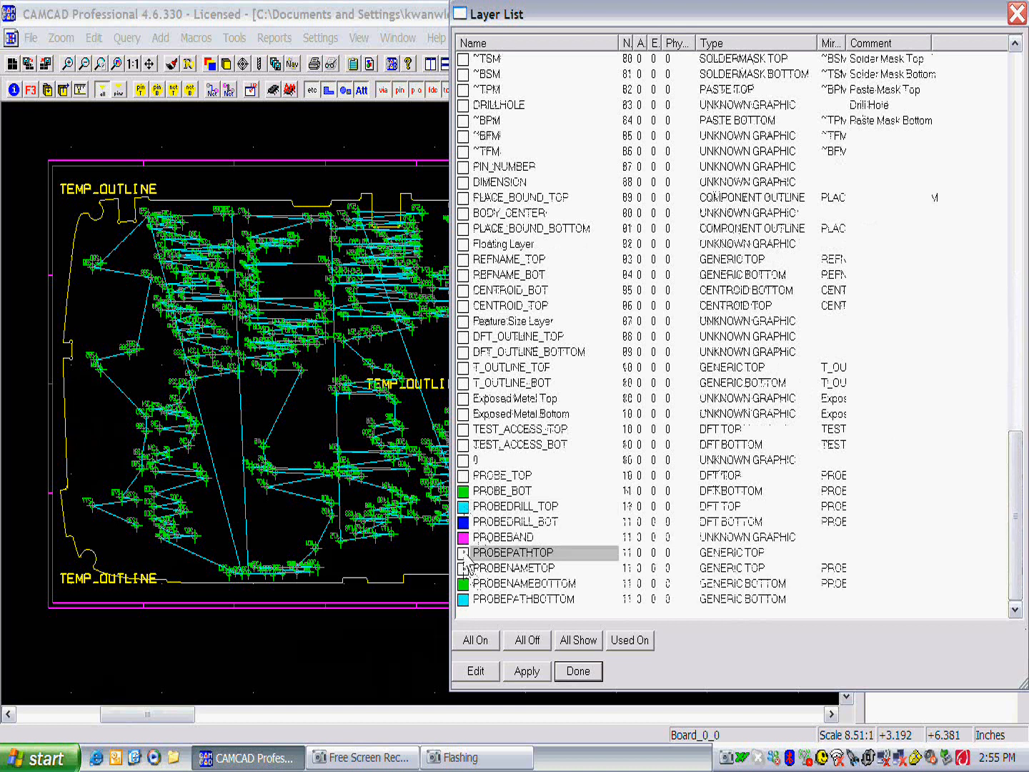
left_click(463, 568)
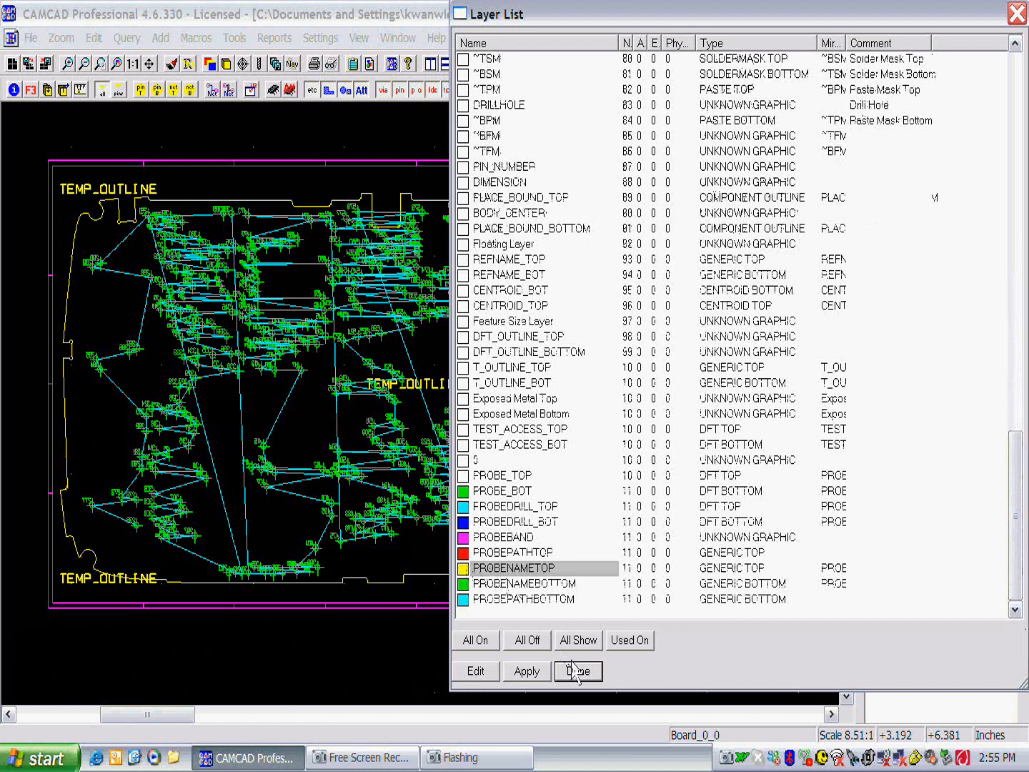
left_click(534, 675)
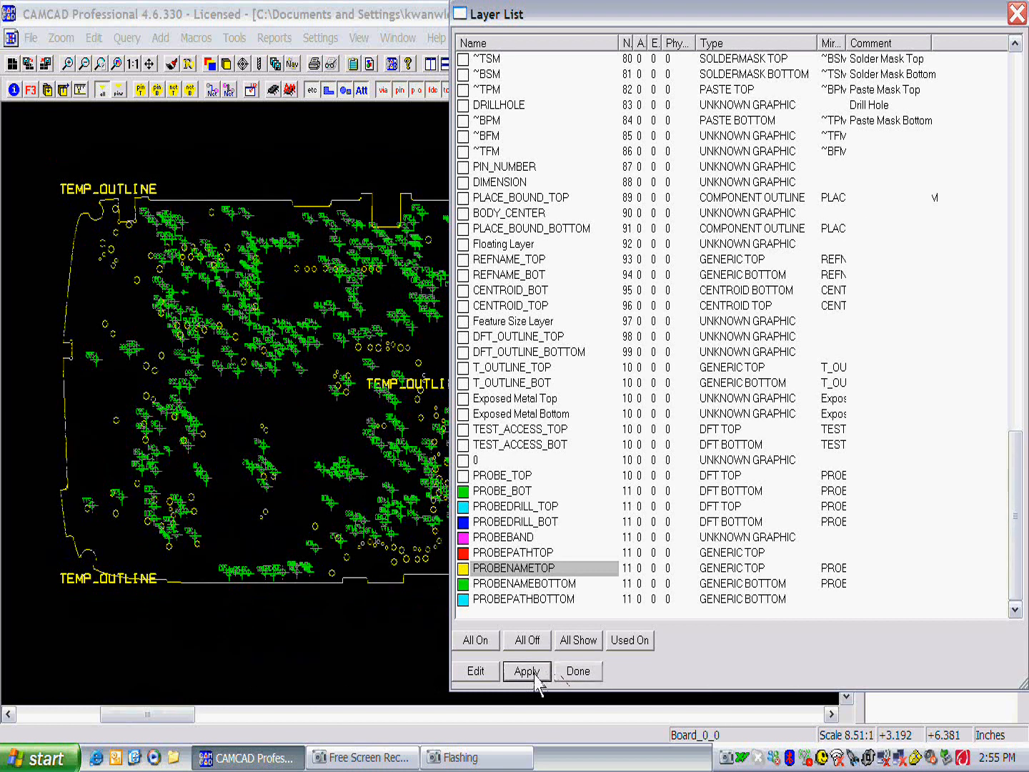
left_click(579, 672)
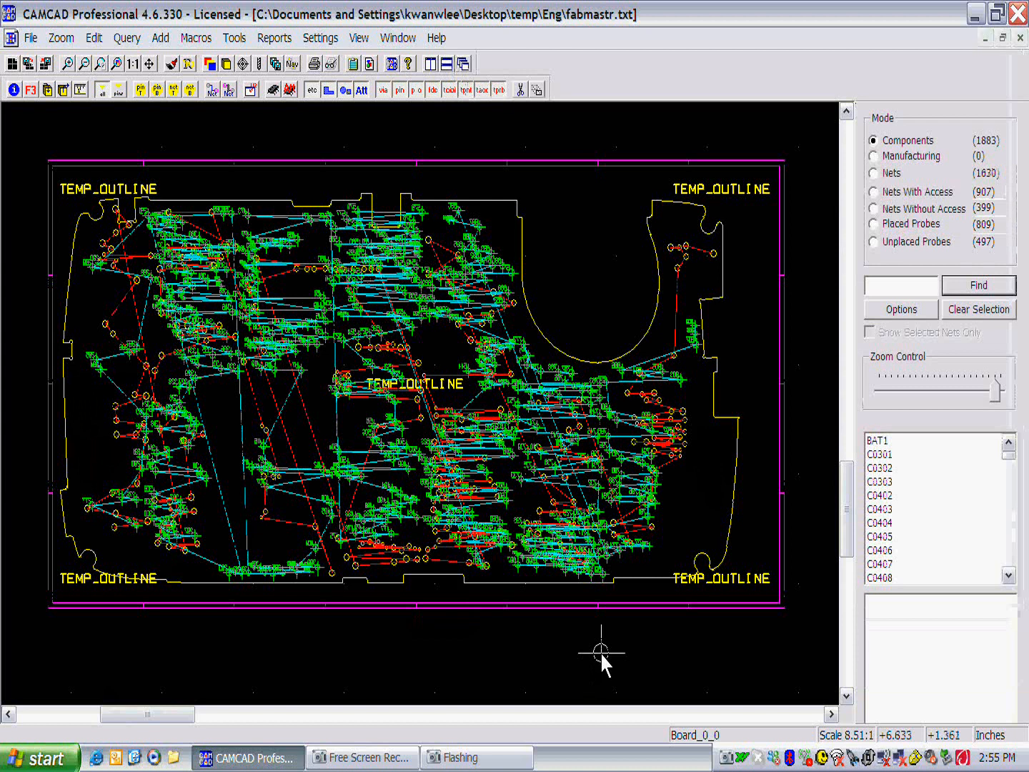
Export the board with the licensed PRO Agilent i1000 Write format.
left_click(45, 65)
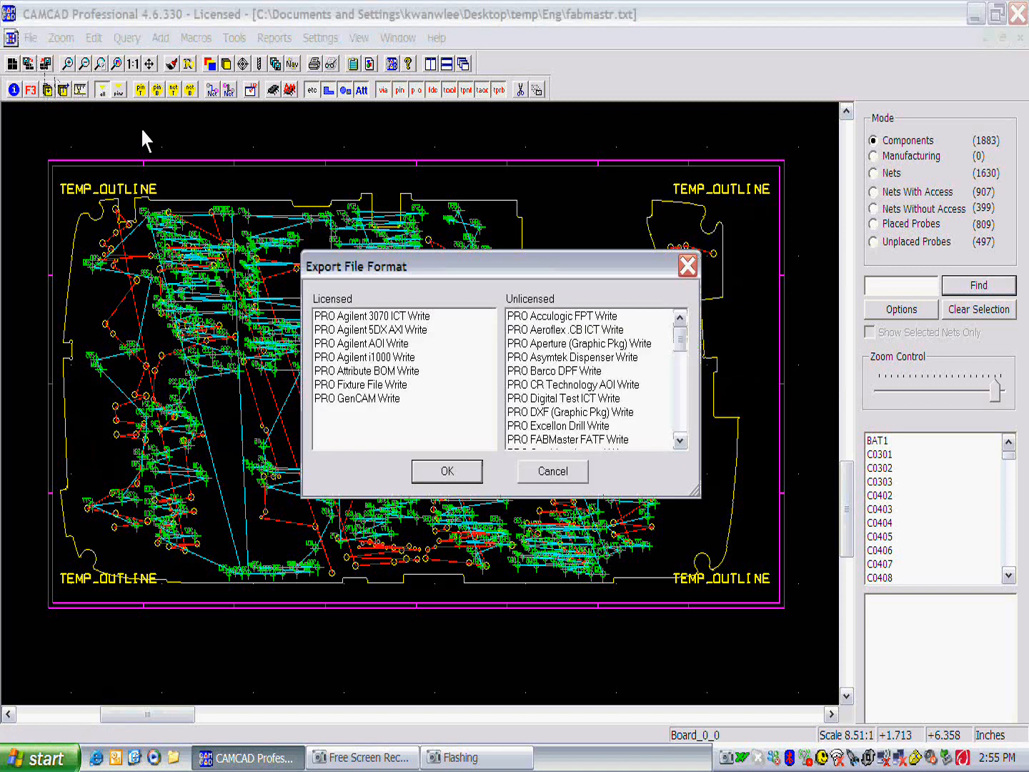
left_click(401, 361)
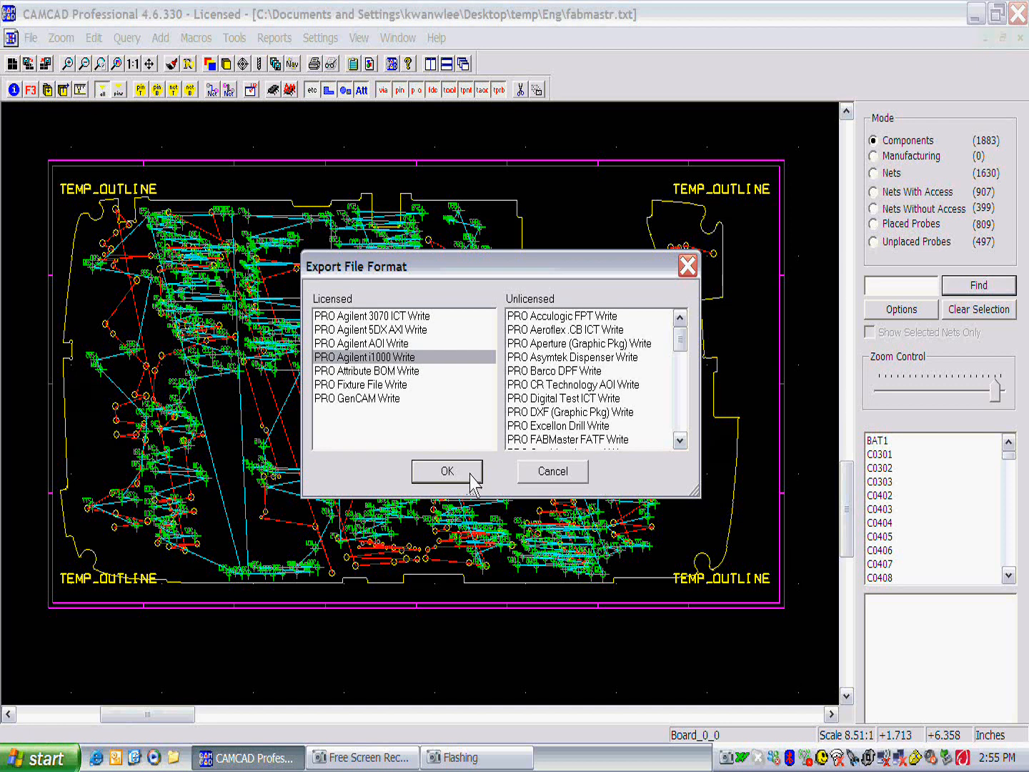
left_click(447, 471)
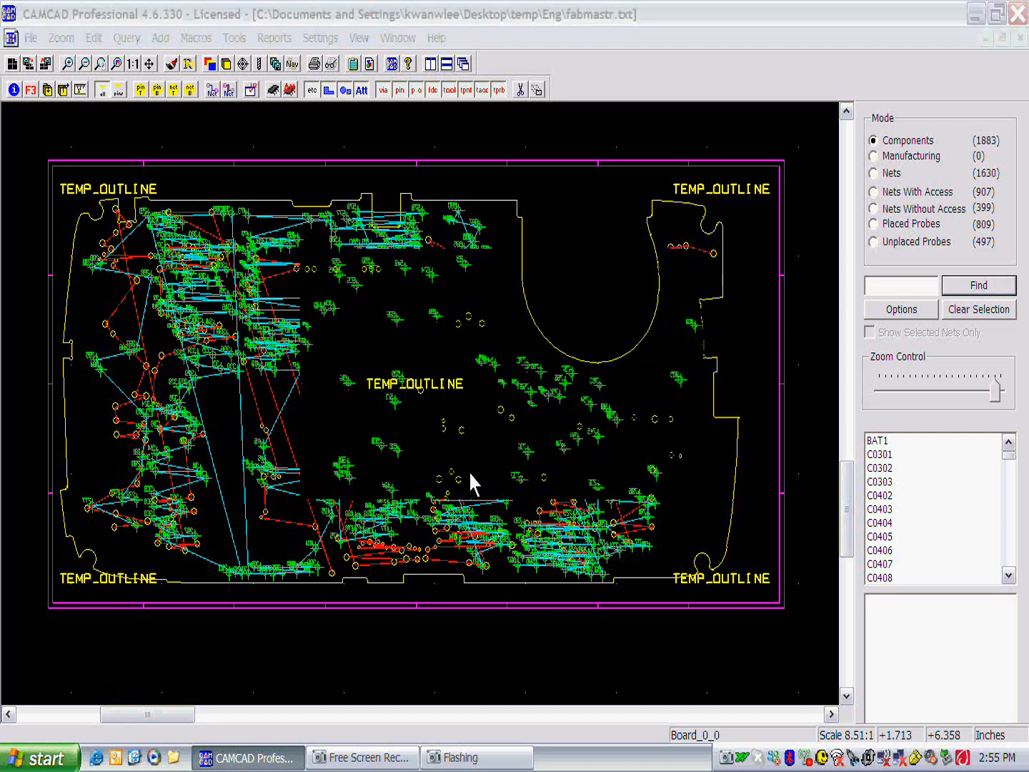
left_click(547, 512)
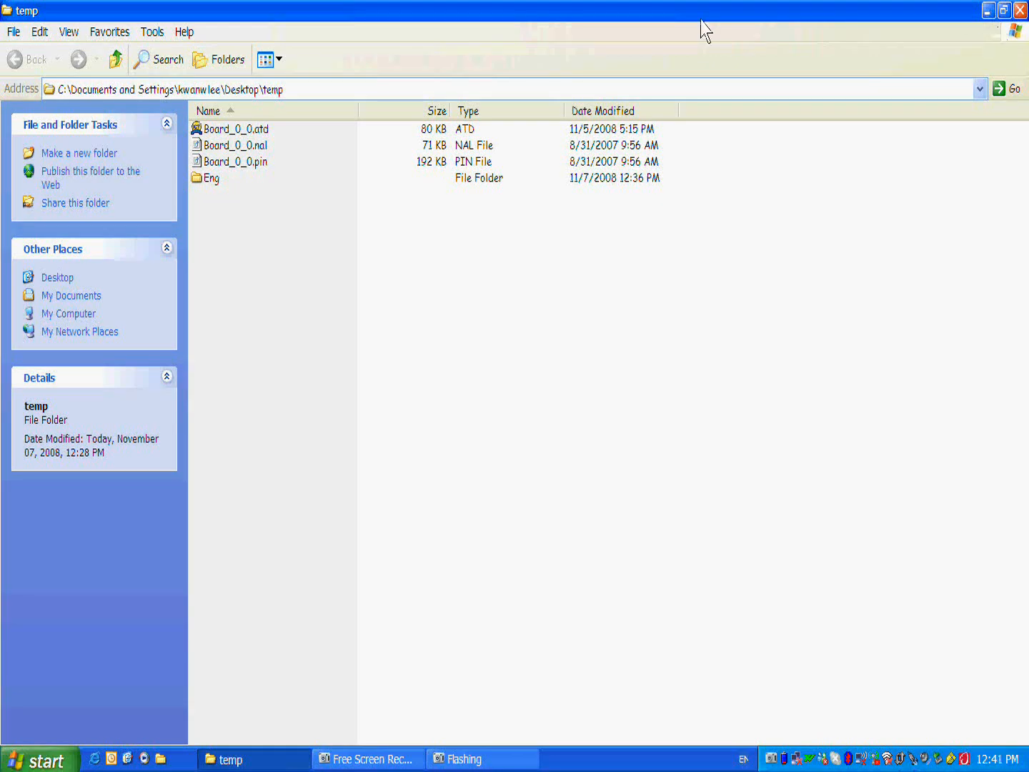
Open Board_0_0.atd from the temp folder in WordPad, examine the first resistor entries under Component Data, and close the file.
double_click(246, 131)
left_click(249, 166)
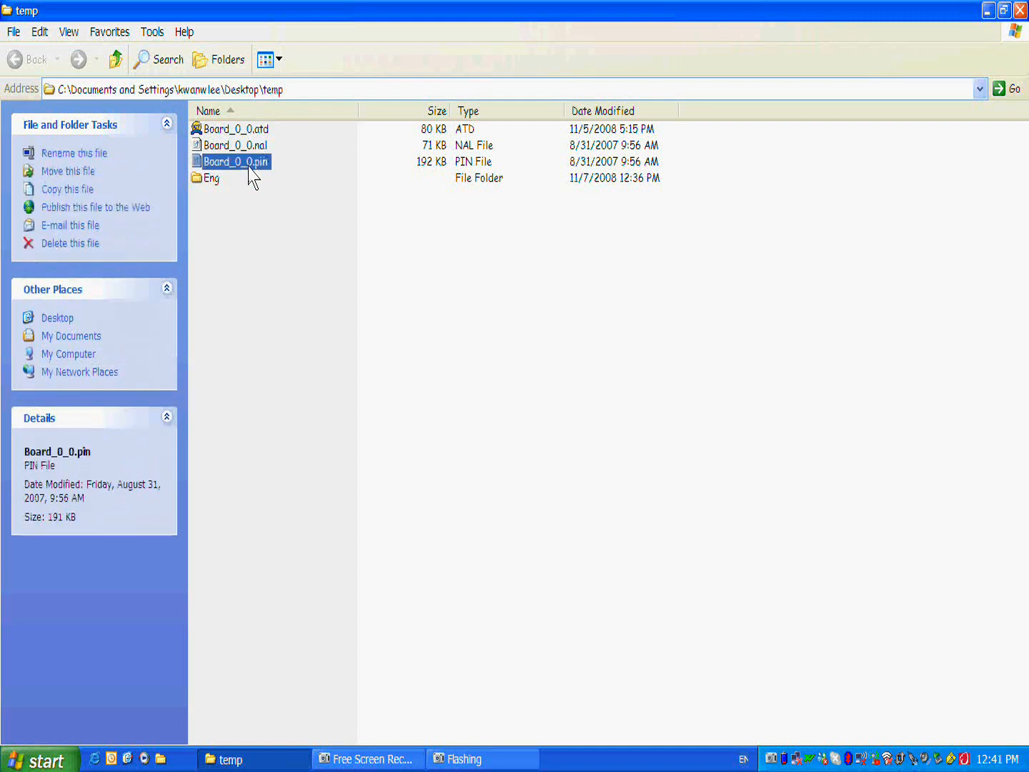
right_click(249, 129)
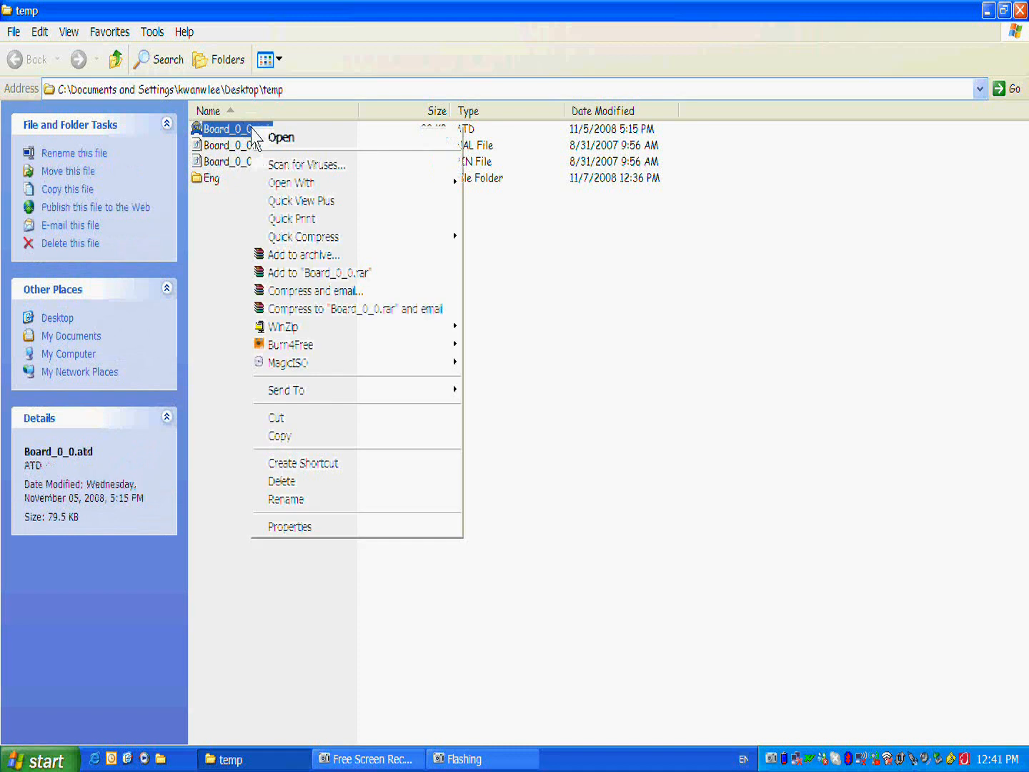
mouse_move(282, 184)
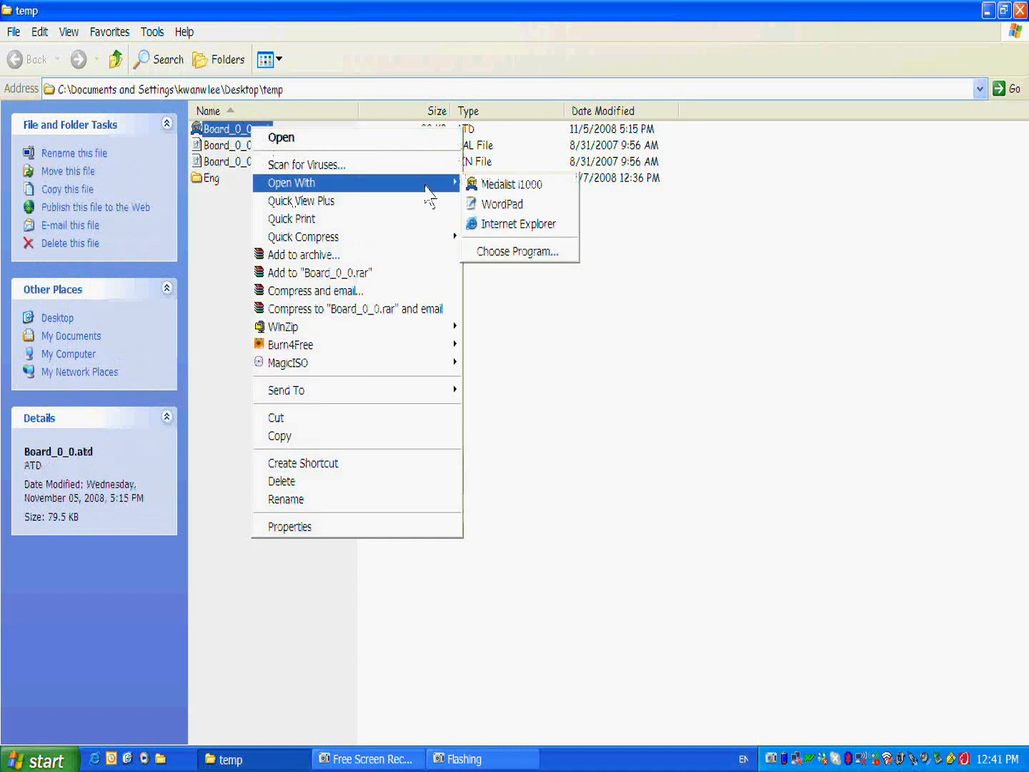
left_click(549, 206)
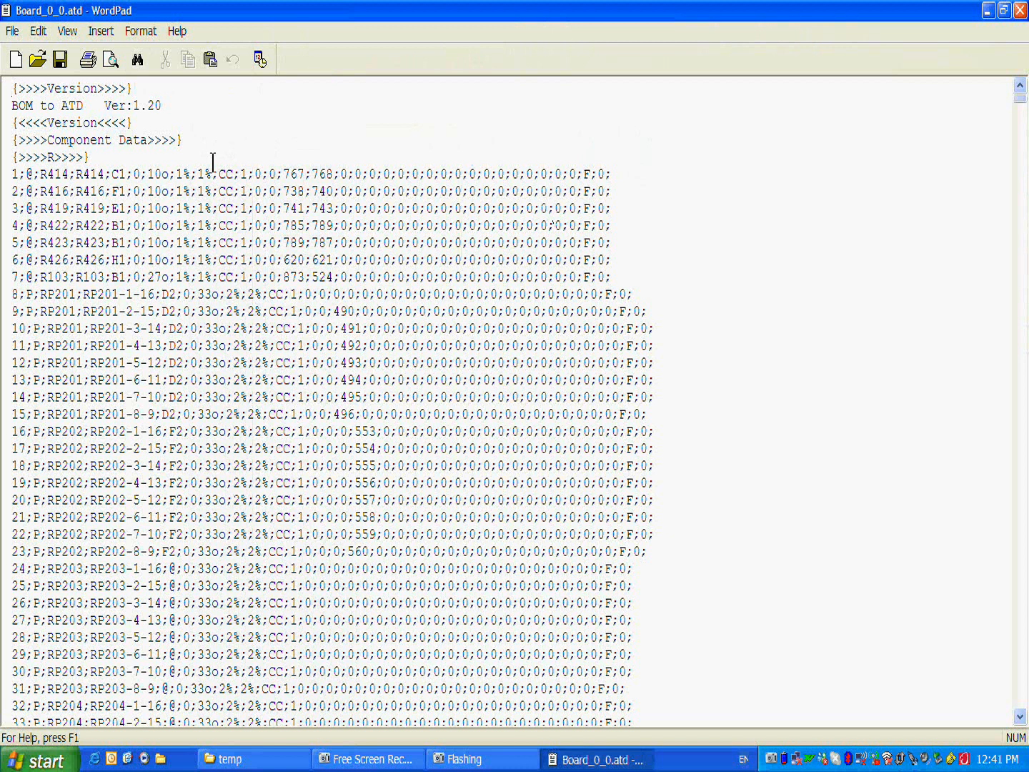
left_click_drag(4, 187, 3, 383)
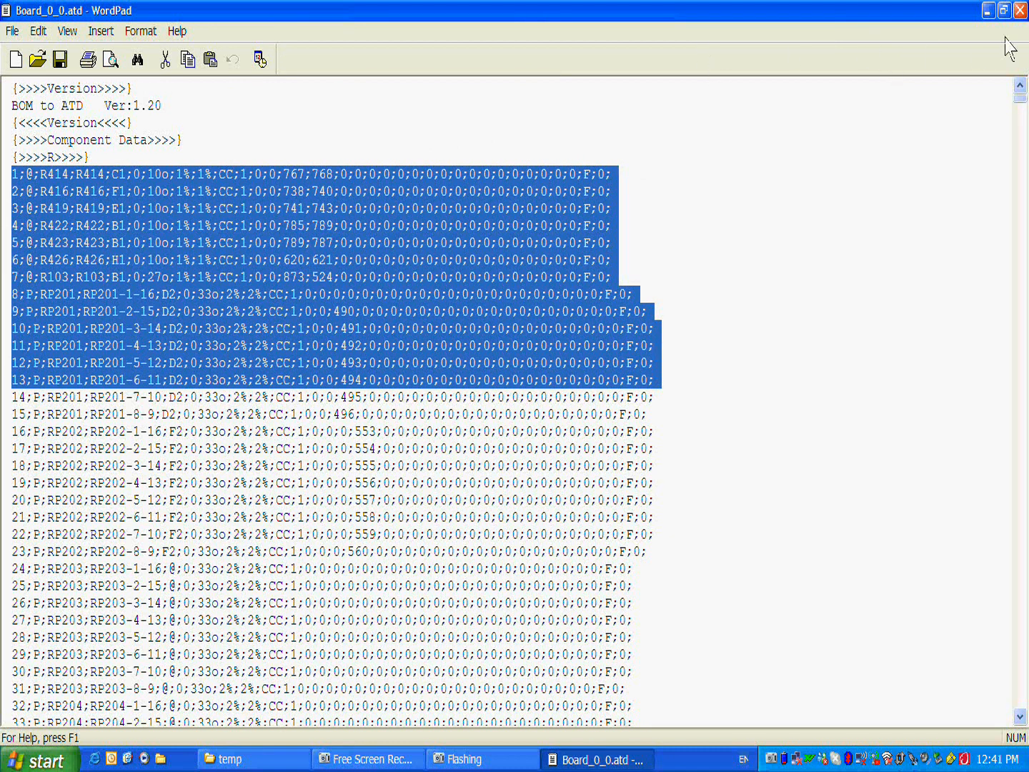
left_click(1020, 10)
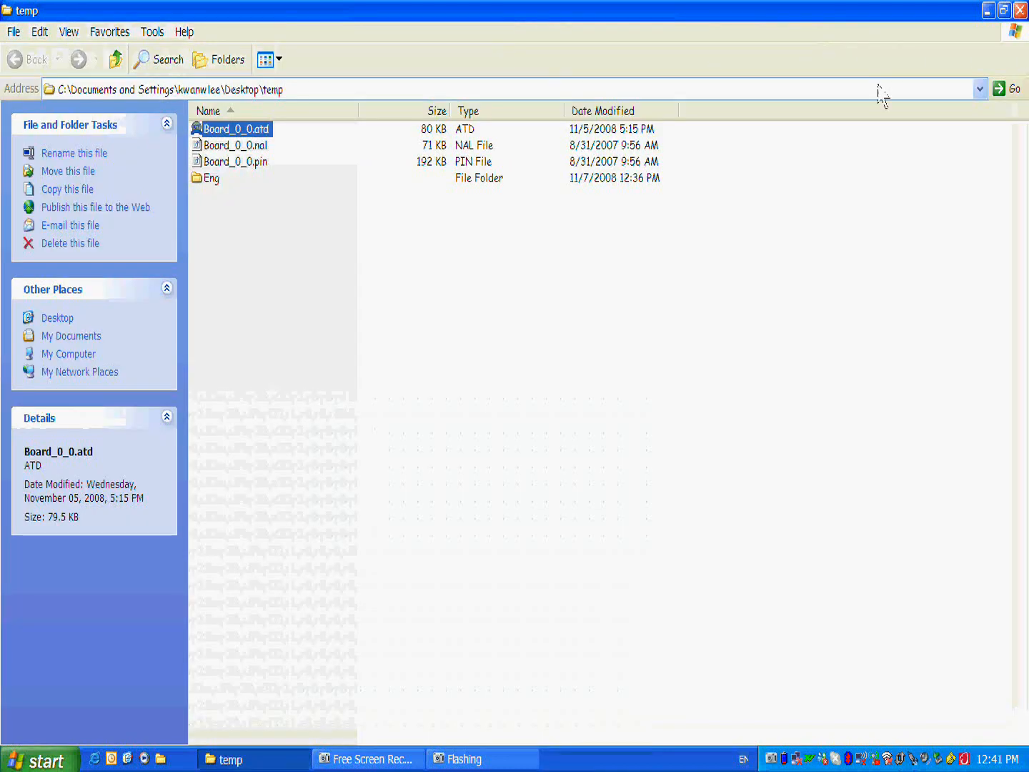
Open Board_0_0.nal in WordPad, examine the nail numbers and net names in the fixture nail list, and close the file.
left_click(261, 148)
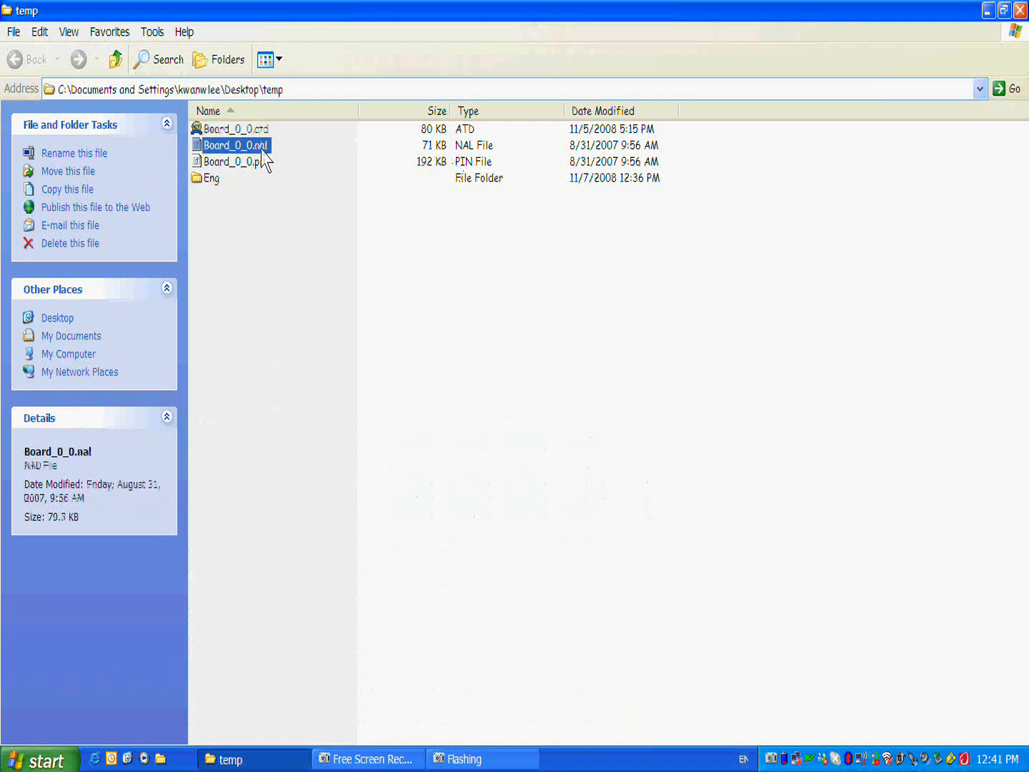
right_click(261, 149)
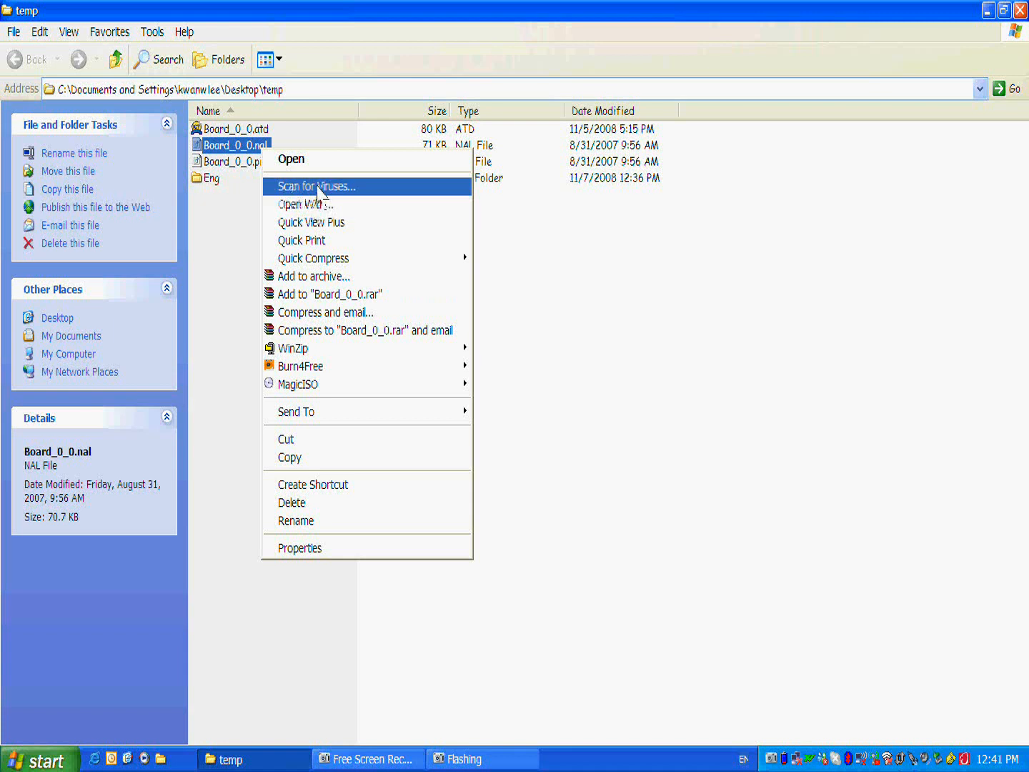
left_click(329, 164)
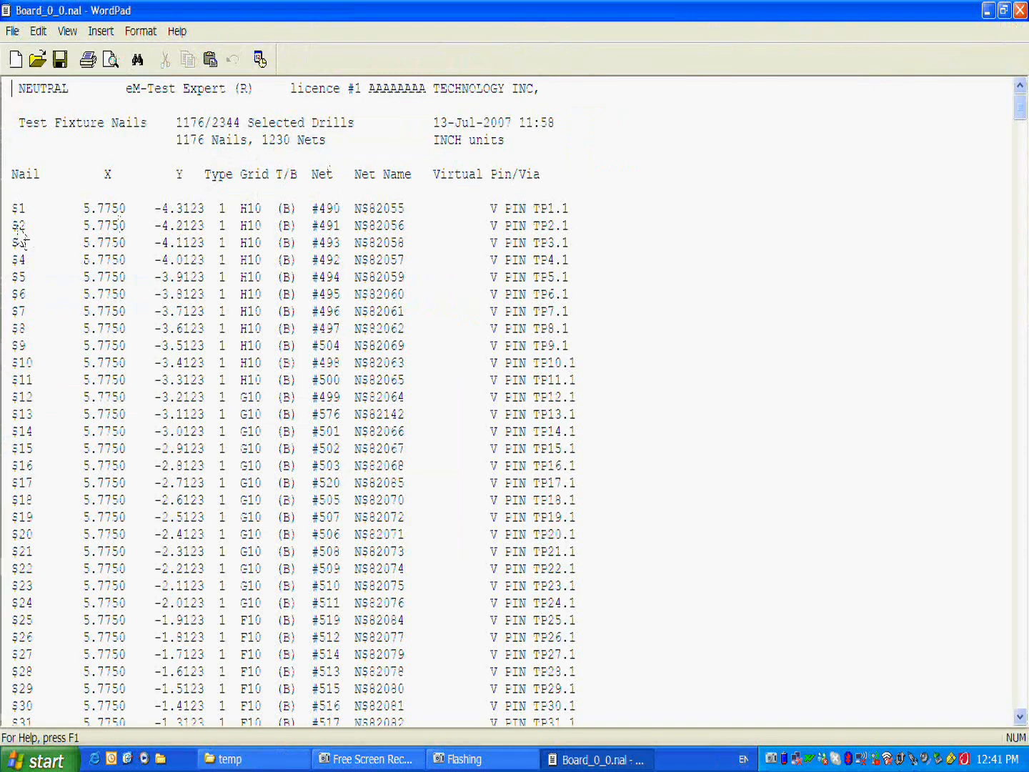
left_click_drag(13, 208, 69, 344)
left_click(69, 347)
left_click_drag(356, 225, 395, 331)
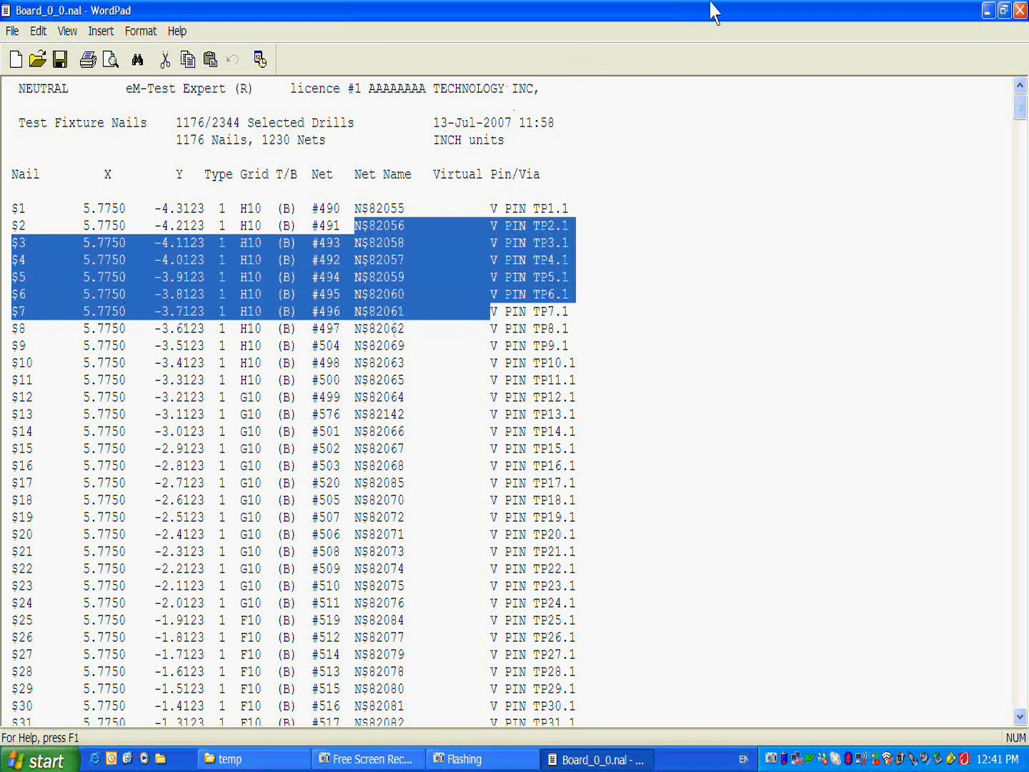
left_click(1020, 9)
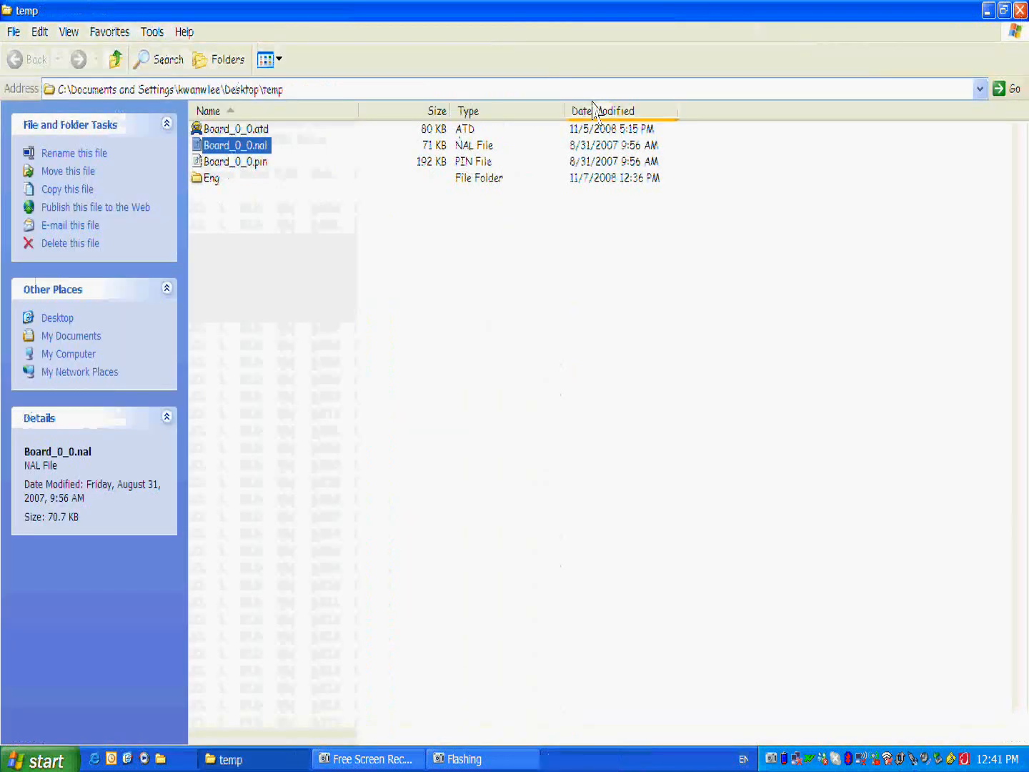
Open Board_0_0.pin in WordPad, examine the pin list of part U102, and close the file.
left_click(248, 163)
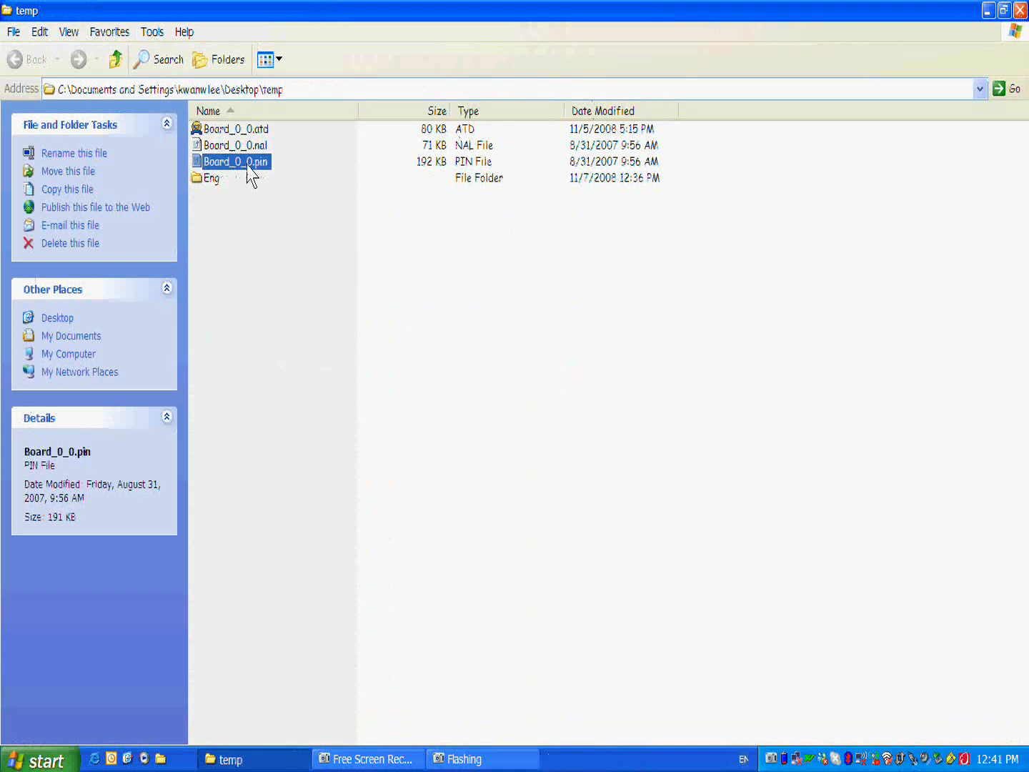
double_click(247, 163)
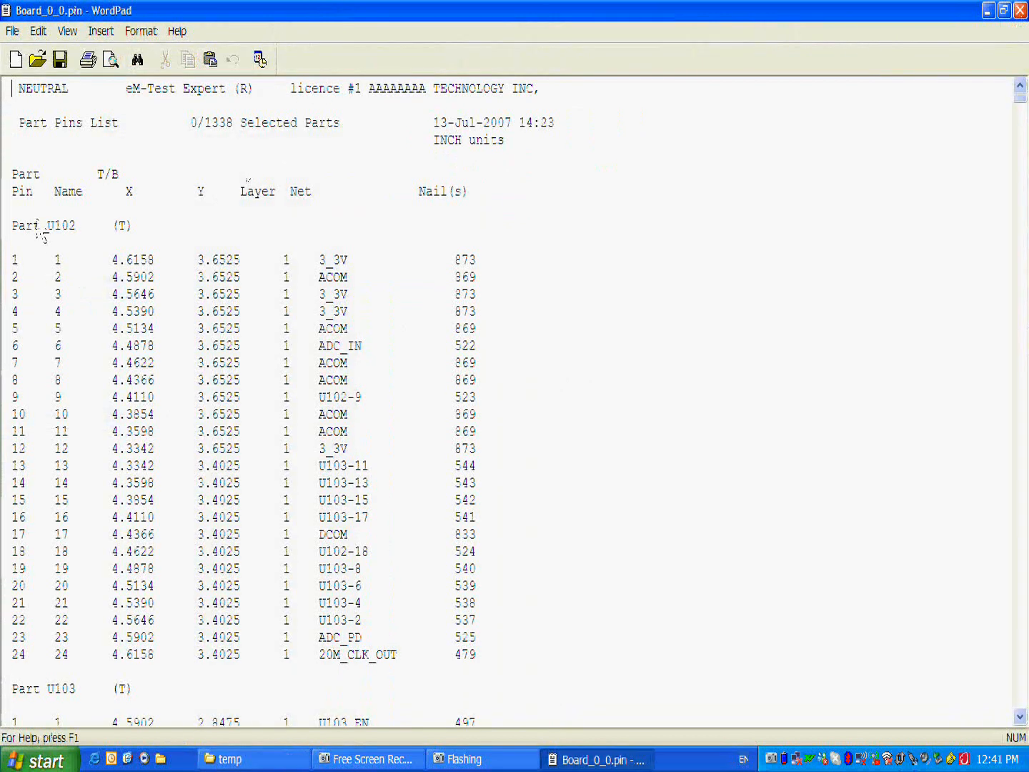
left_click_drag(15, 233, 85, 240)
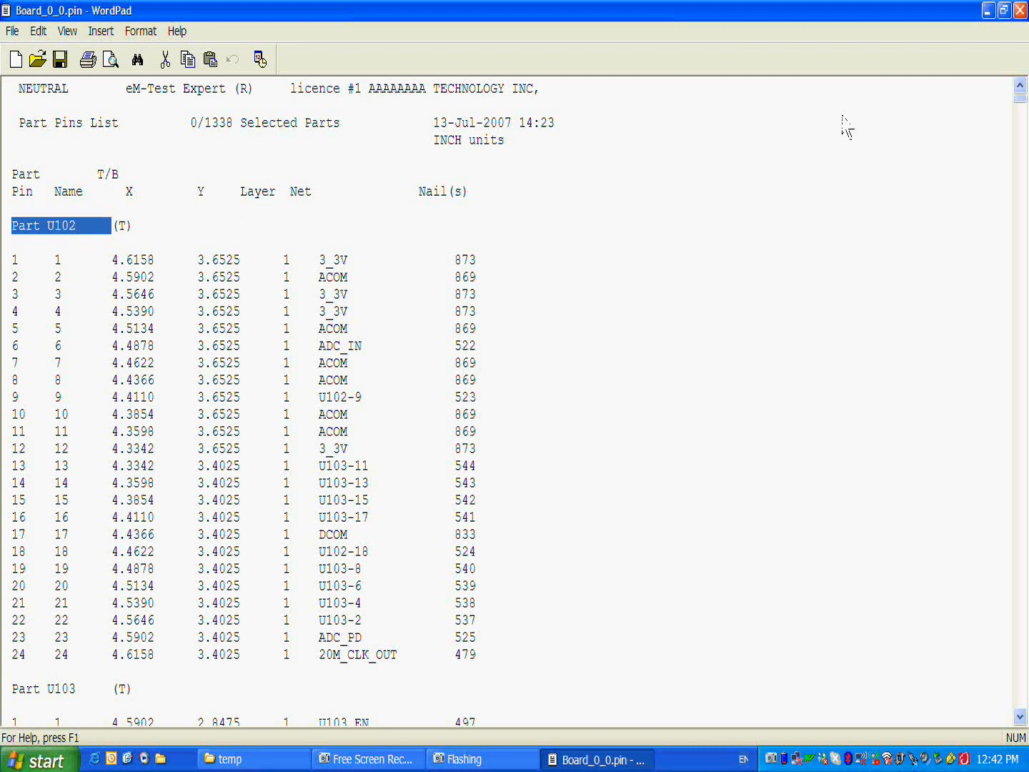
left_click(1020, 10)
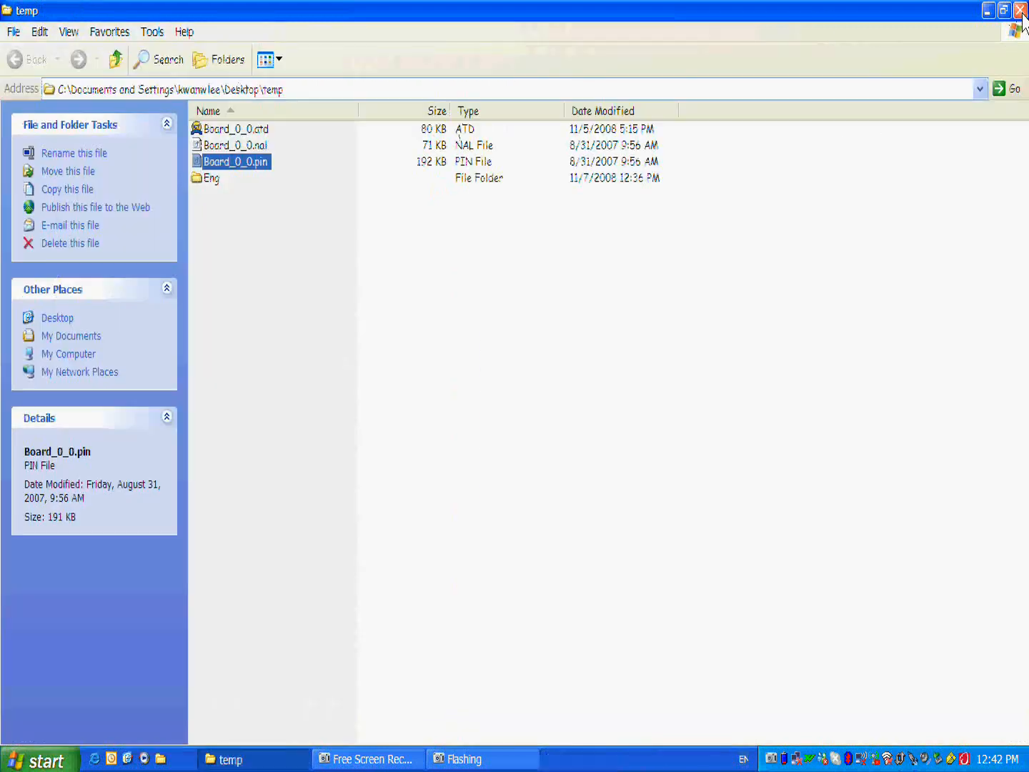
left_click(333, 265)
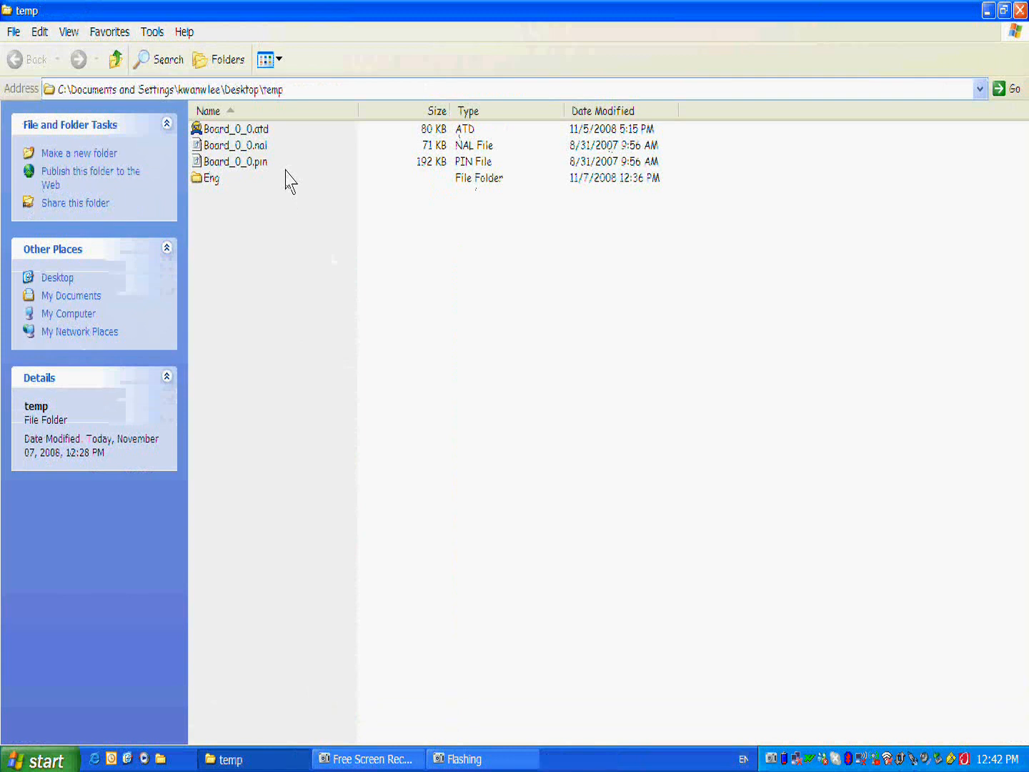